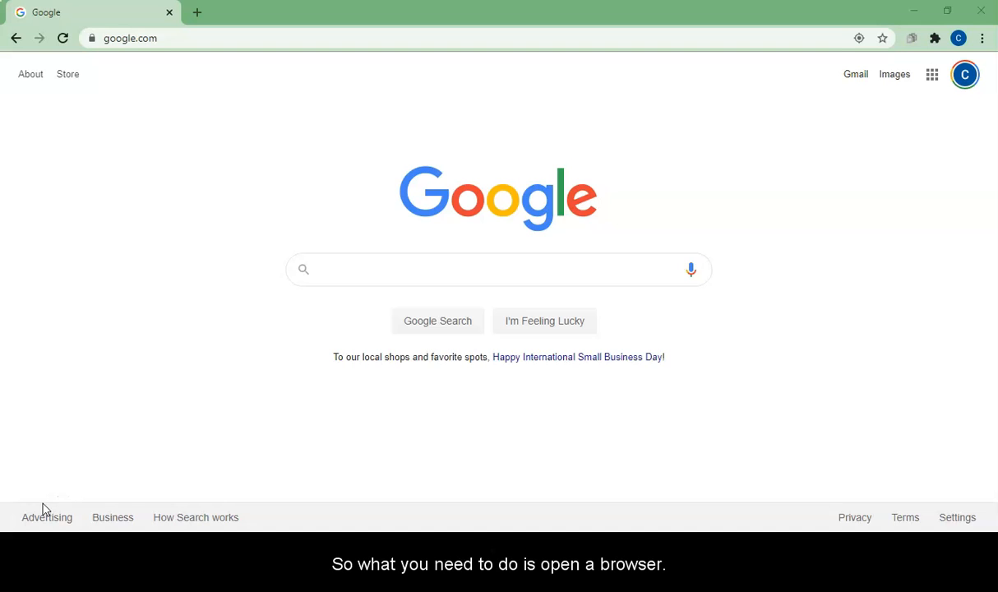
# Go to the Montgomery College Zoom site at montgomerycollege.zoom.us
pyautogui.click(164, 38)
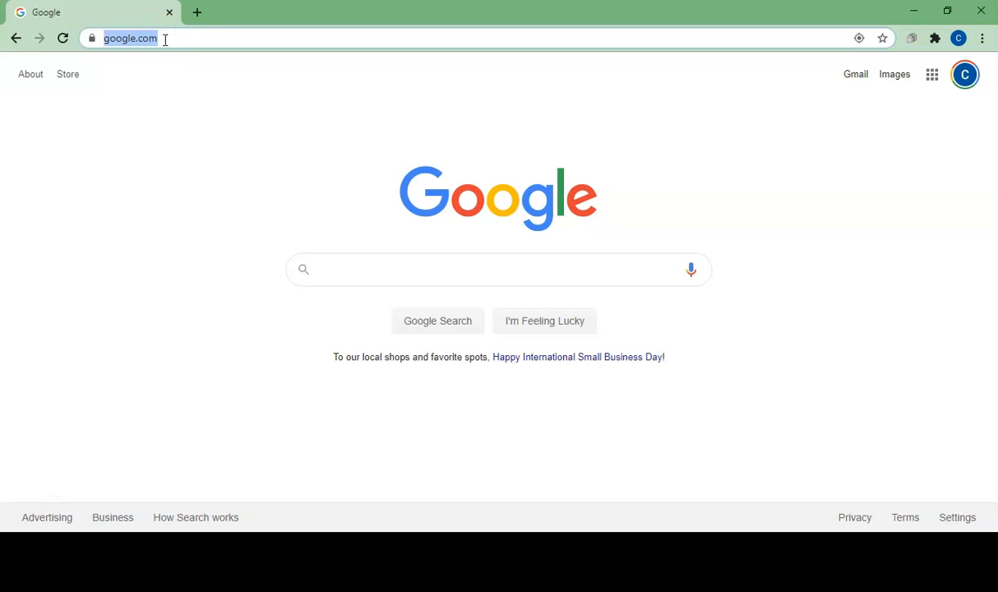
pyautogui.click(163, 38)
pyautogui.moveTo(236, 38); pyautogui.dragTo(104, 38)
pyautogui.write('montgomery')
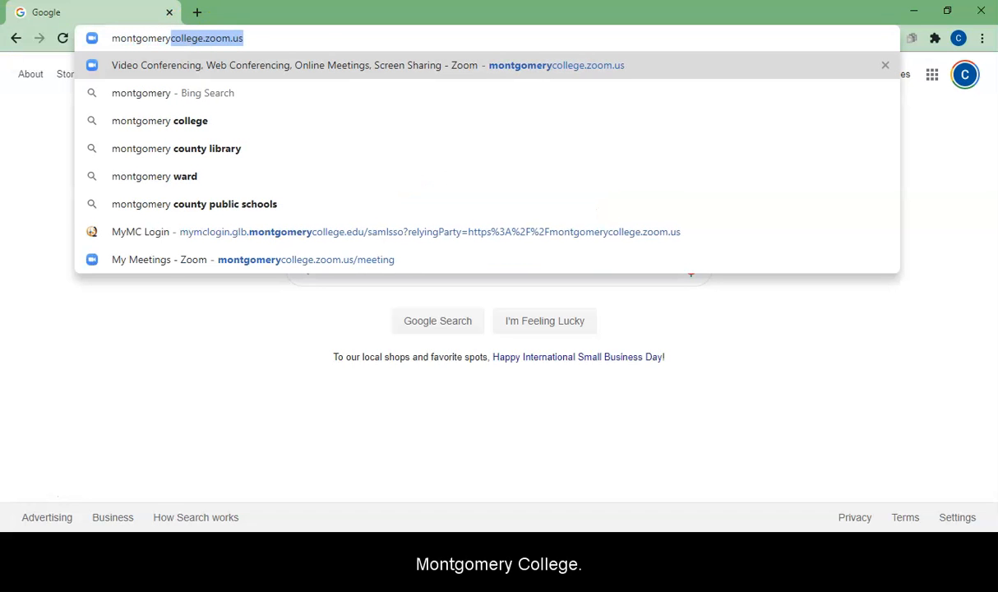
pyautogui.write('c')
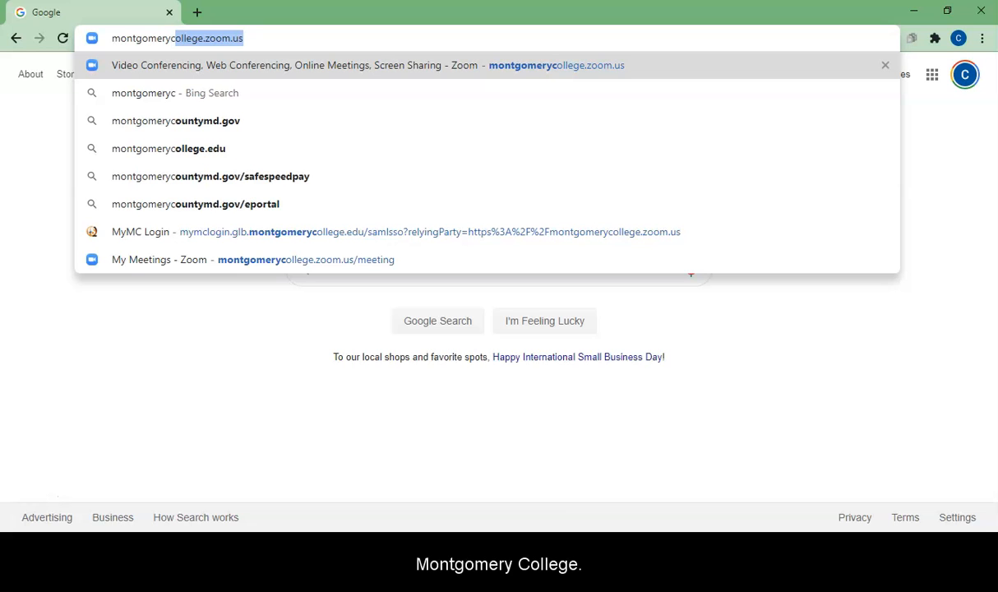
pyautogui.write('ollege.zoom.us')
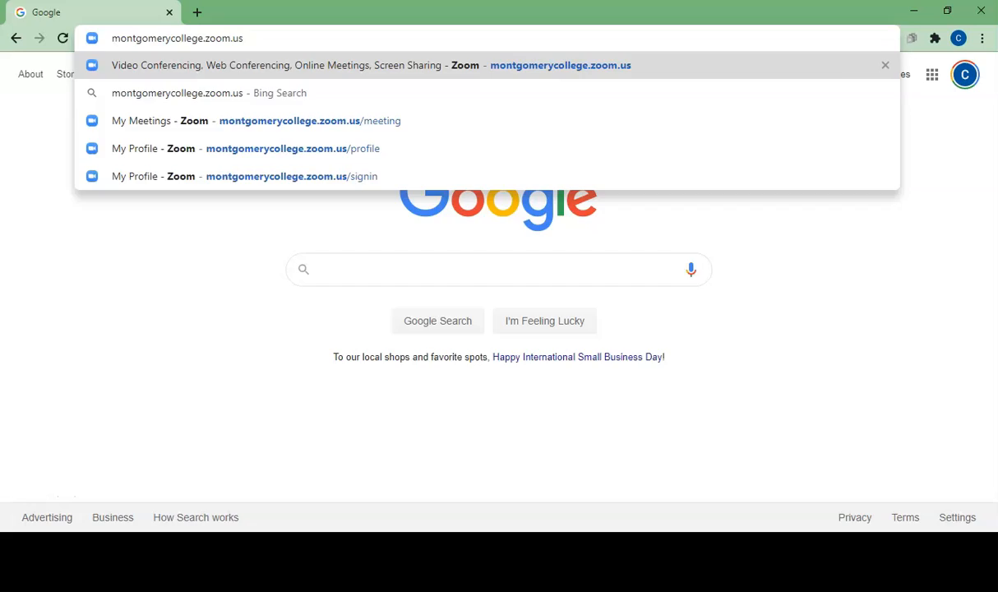
pyautogui.press('Return')
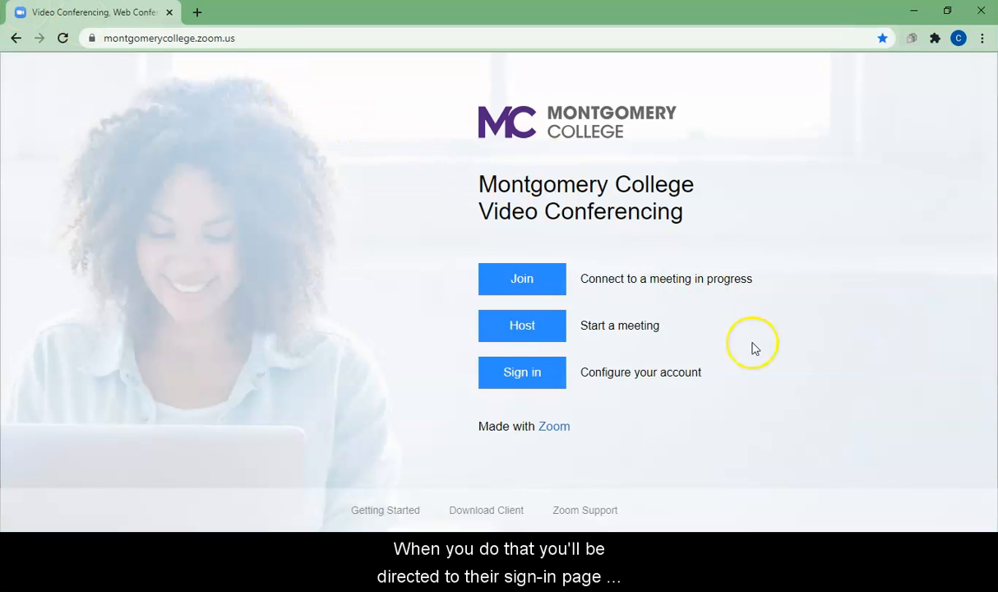
# Sign in to configure the account, entering the MyMC user name and the account password
pyautogui.click(512, 380)
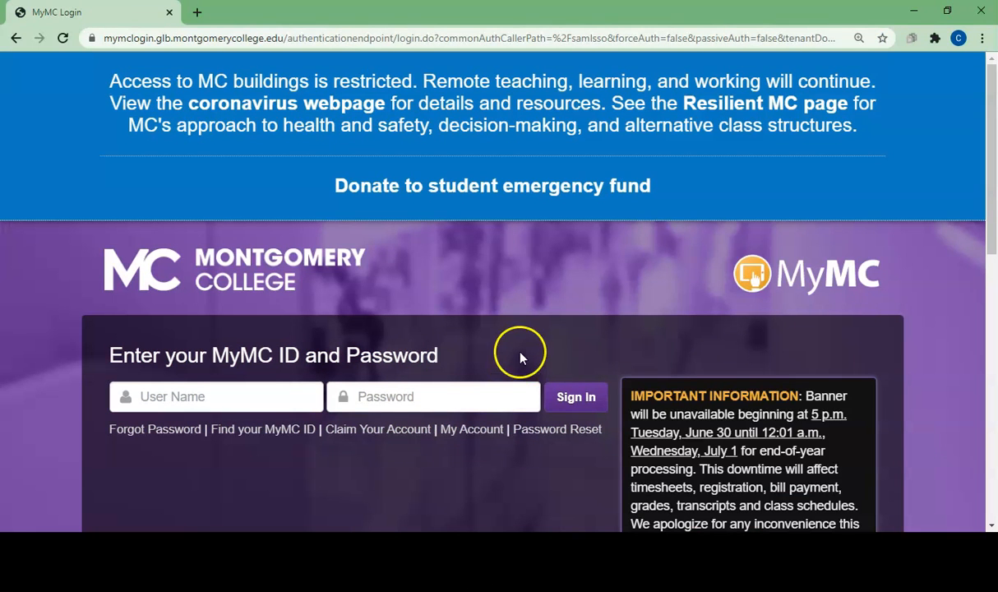
pyautogui.click(287, 404)
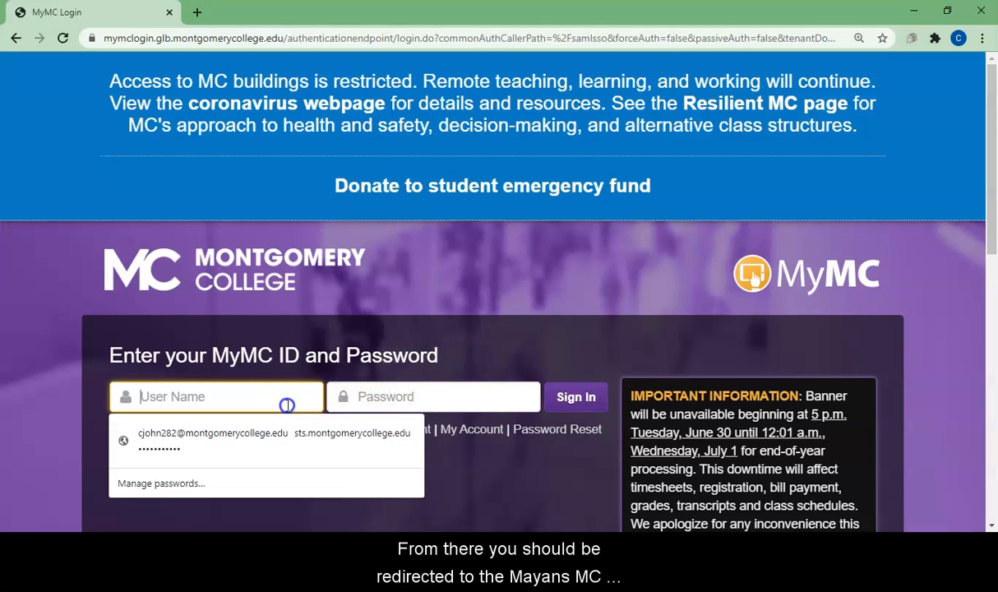
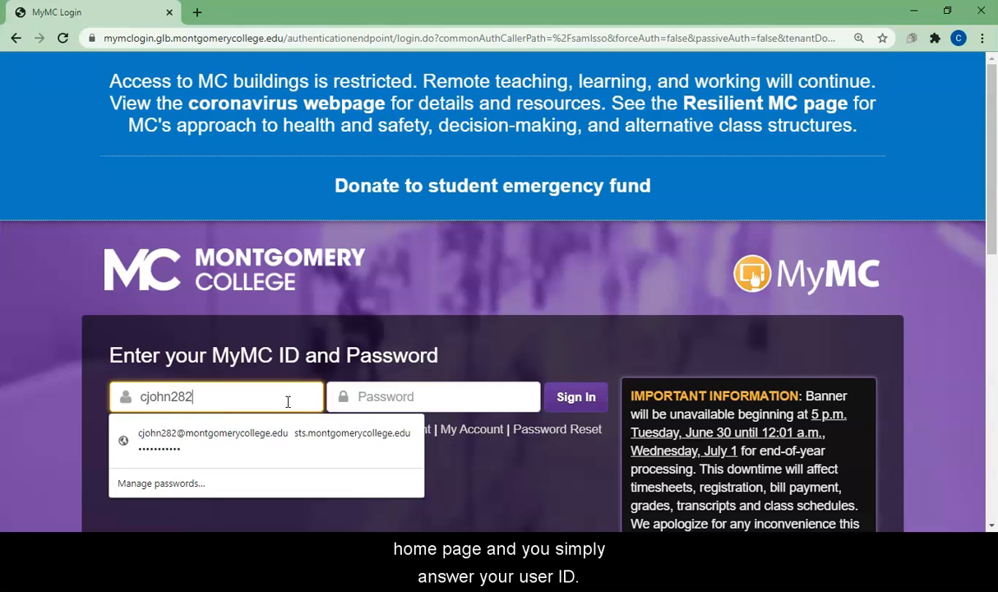
pyautogui.press('Tab')
pyautogui.write('•••••••')
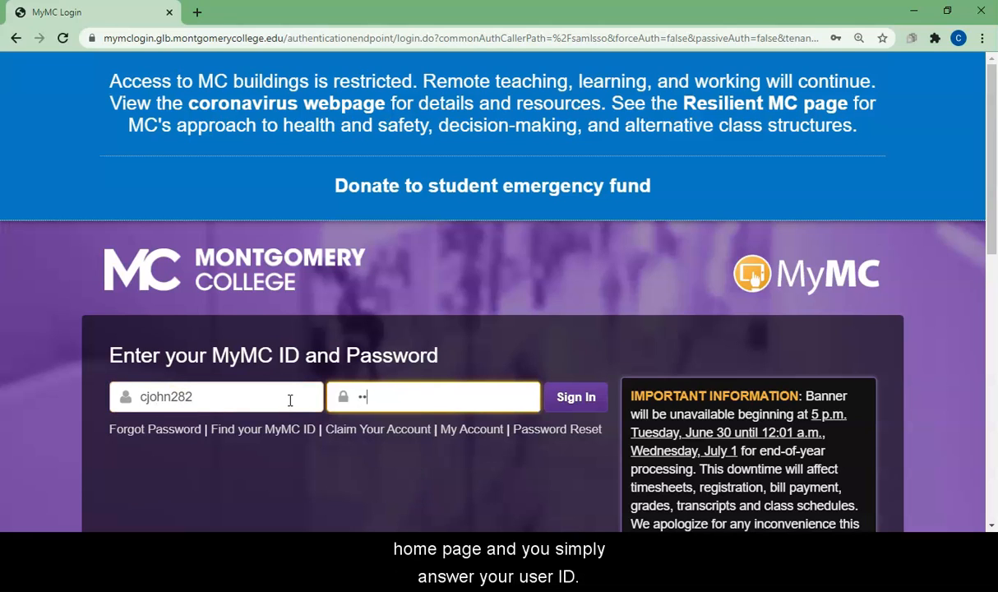
pyautogui.write('••••')
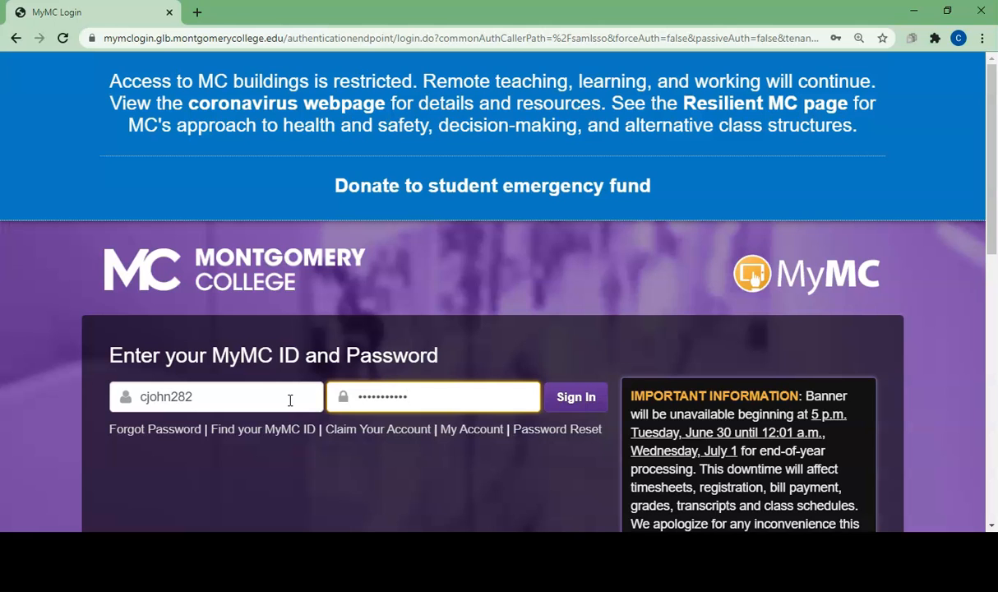
pyautogui.press('Return')
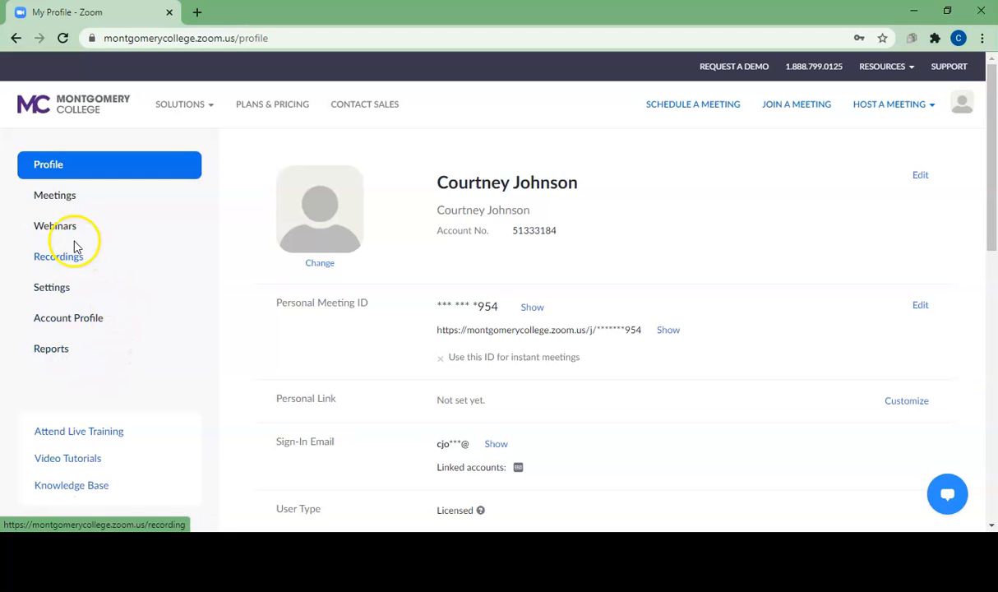
# Open the details of the Jul 14 occurrence of the recurring ENGL 101 class from the upcoming meetings
pyautogui.click(47, 202)
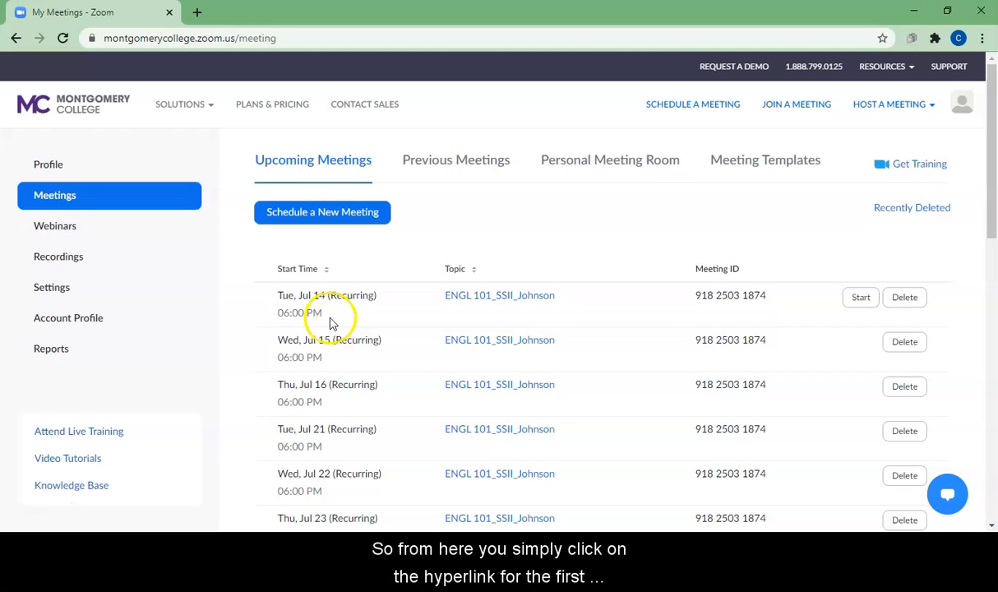
pyautogui.click(502, 302)
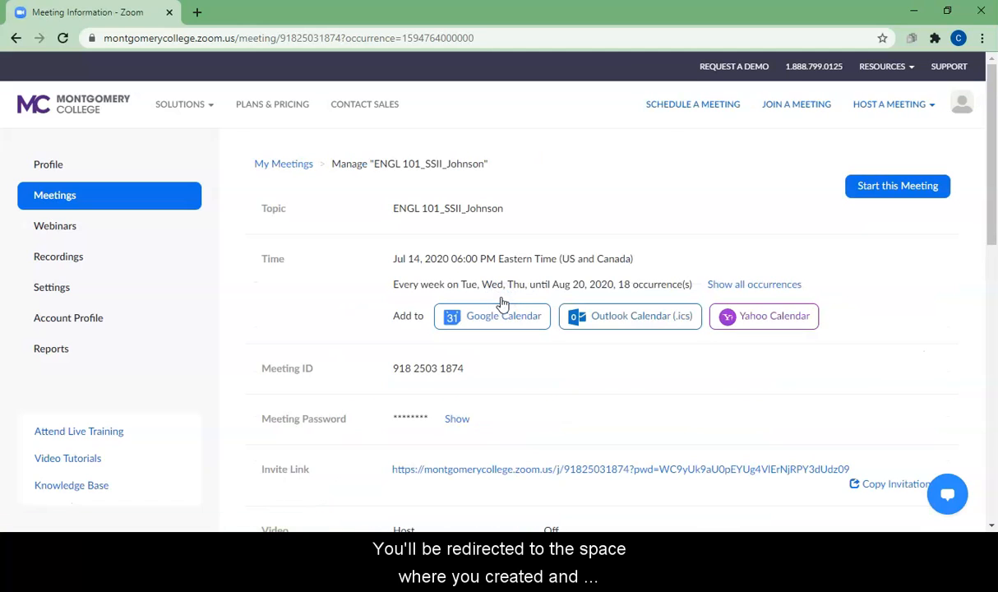
pyautogui.click(498, 297)
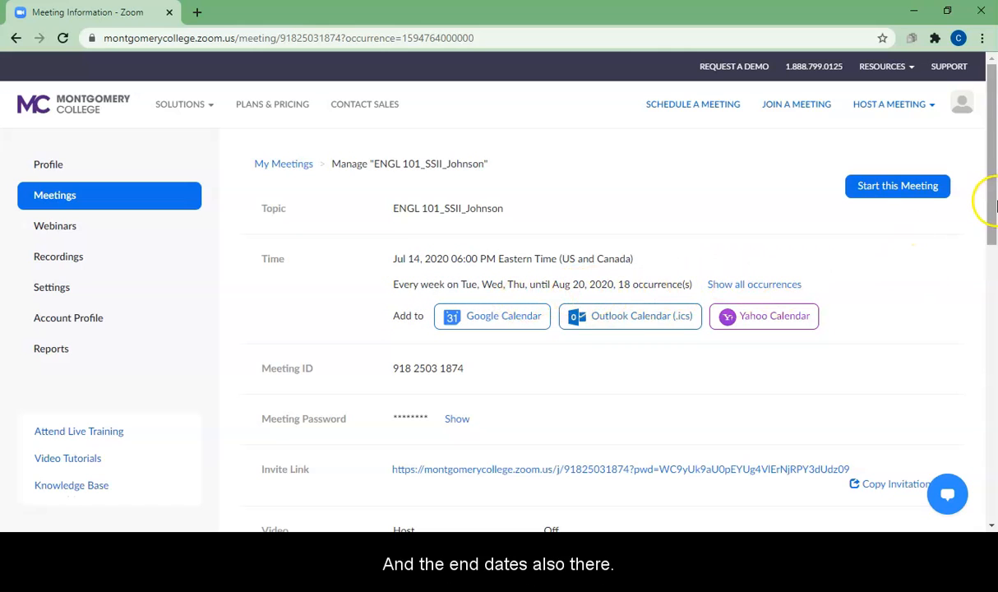
# Examine the meeting's password, invite link, video, audio and meeting options, showing the password and hiding it again
pyautogui.moveTo(991, 195); pyautogui.dragTo(990, 243)
pyautogui.click(456, 282)
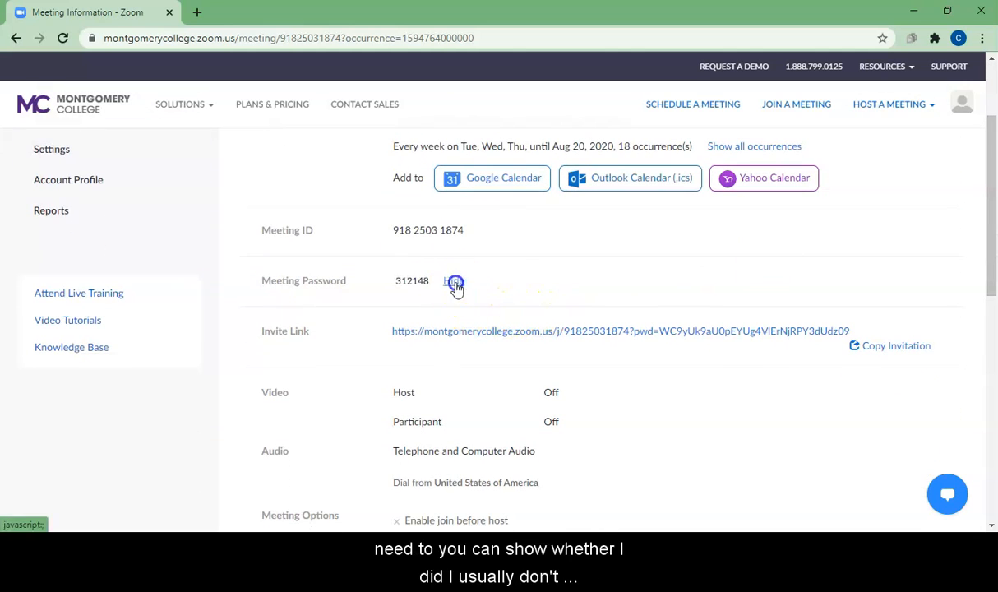
pyautogui.click(455, 282)
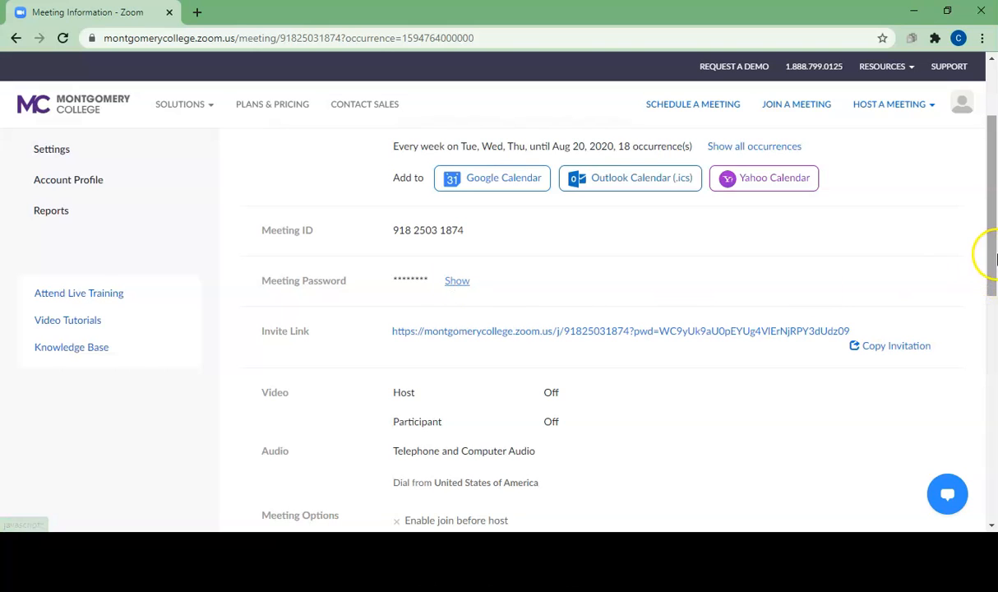
pyautogui.click(993, 248)
pyautogui.moveTo(994, 248); pyautogui.dragTo(991, 270)
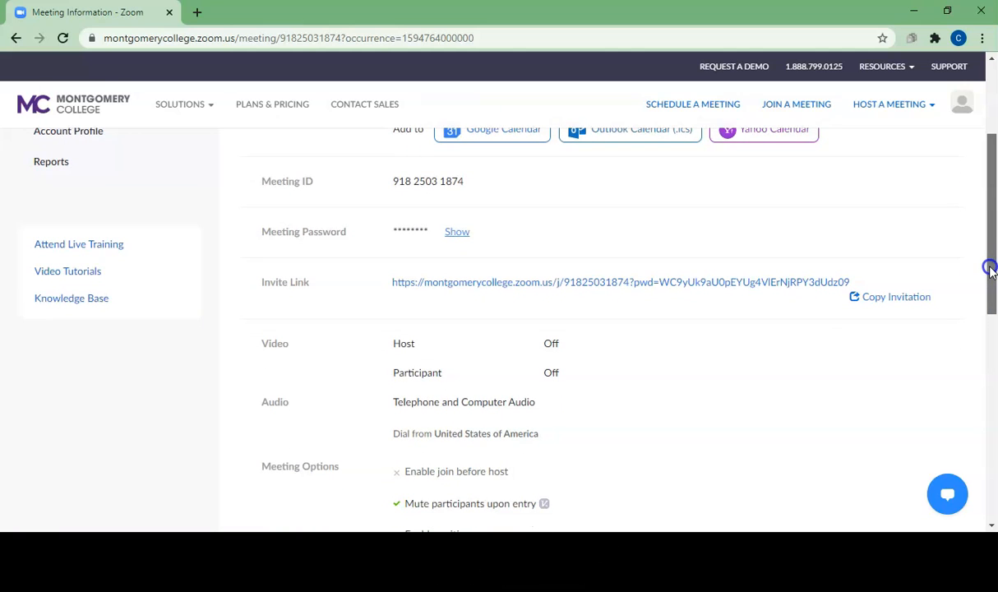
pyautogui.moveTo(990, 270); pyautogui.dragTo(985, 300)
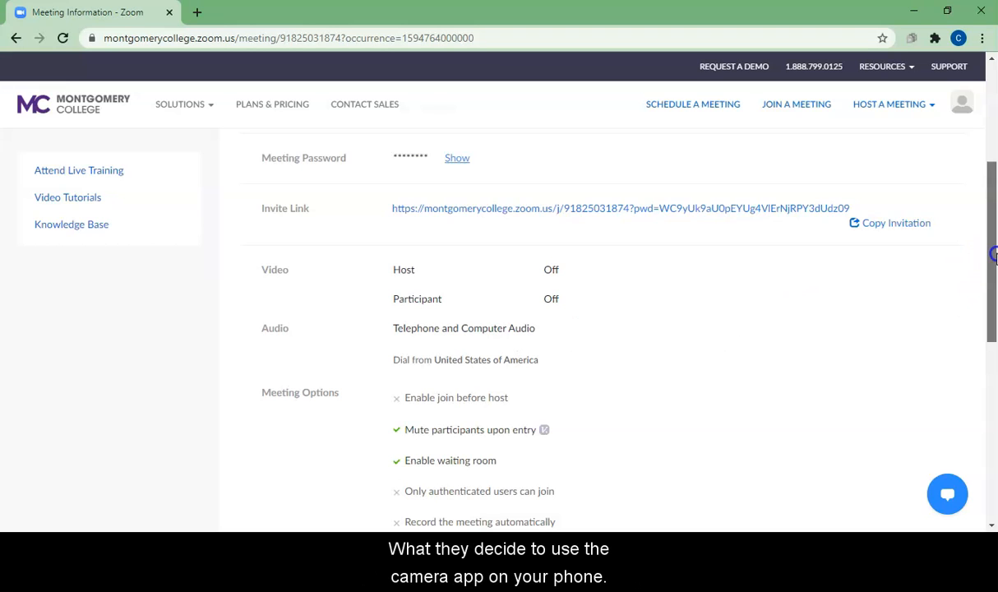
pyautogui.moveTo(993, 256); pyautogui.dragTo(993, 304)
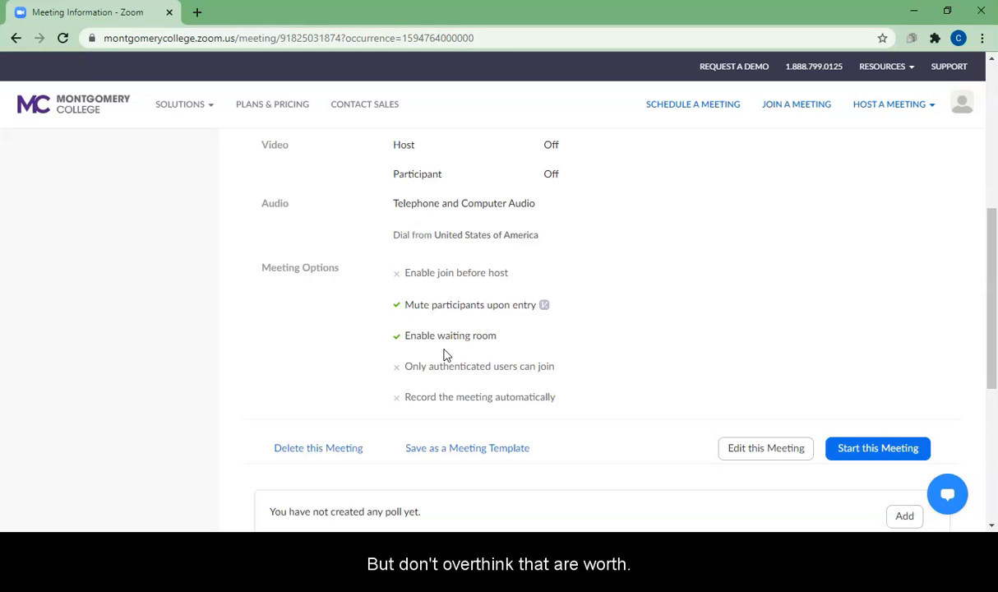
pyautogui.moveTo(992, 268); pyautogui.dragTo(993, 102)
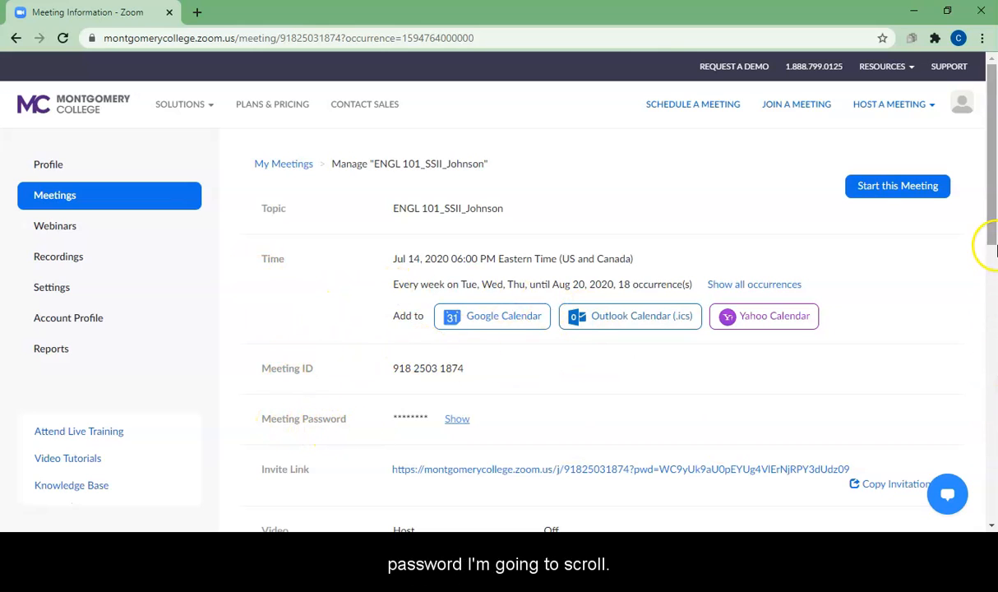
# Copy the full invite link from the meeting details
pyautogui.moveTo(992, 200); pyautogui.dragTo(992, 308)
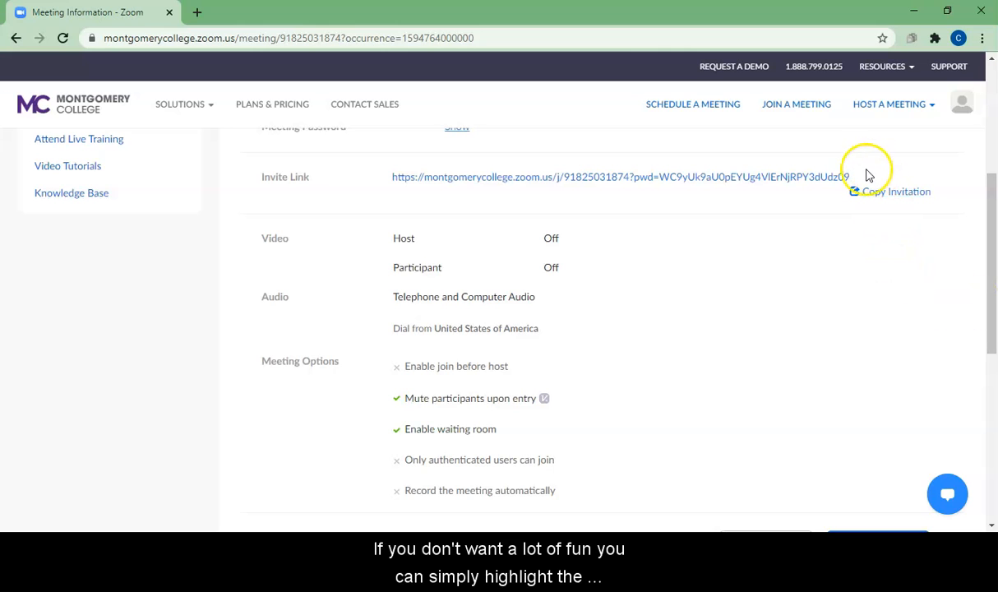
pyautogui.moveTo(865, 176); pyautogui.dragTo(387, 184)
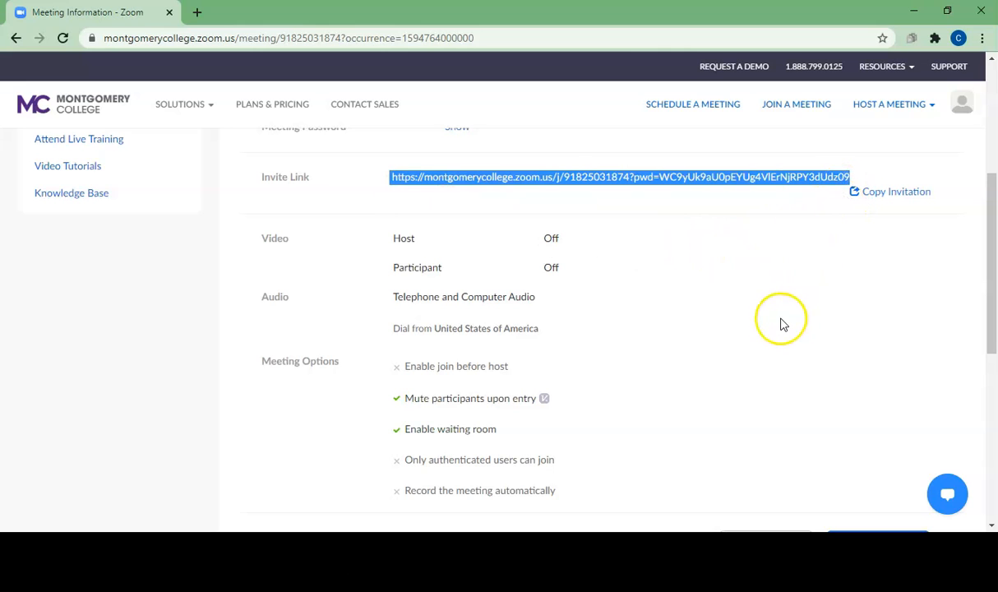
pyautogui.rightClick(627, 180)
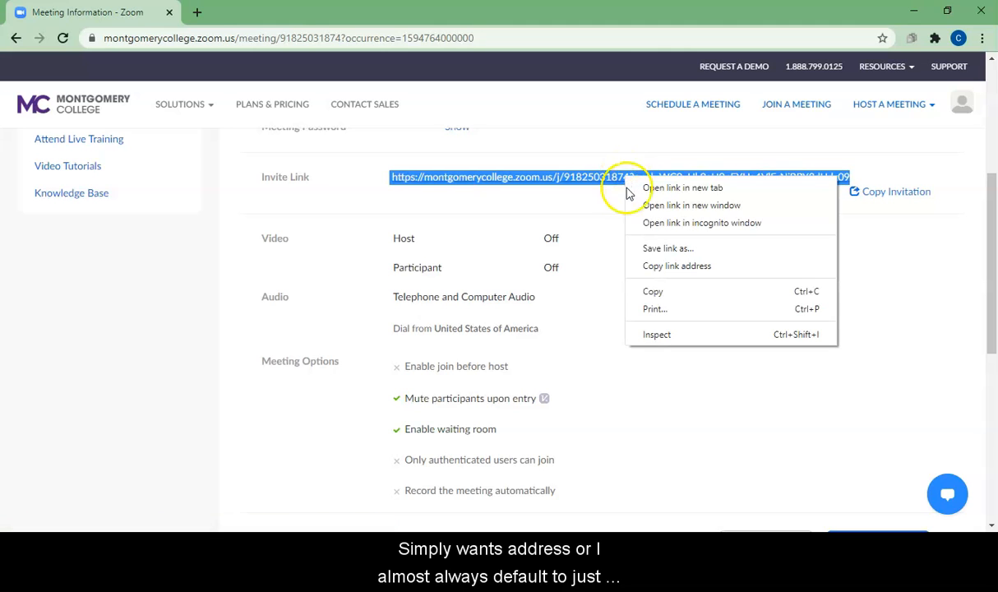
pyautogui.click(653, 292)
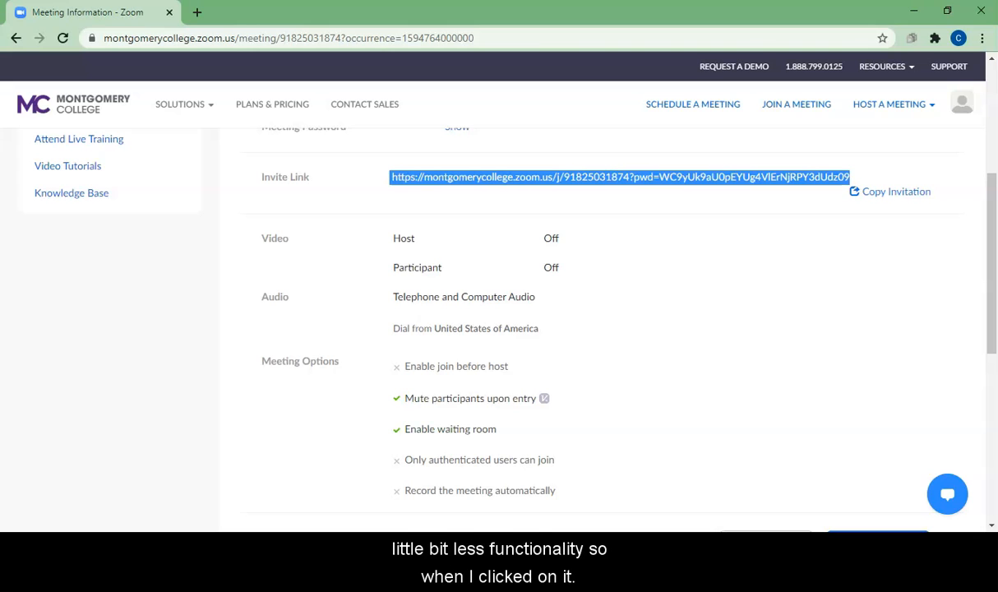
# Switch to Outlook and start a new email whose body opens with "Greetings!" above the signature
pyautogui.hotkey('alt', 'Tab')
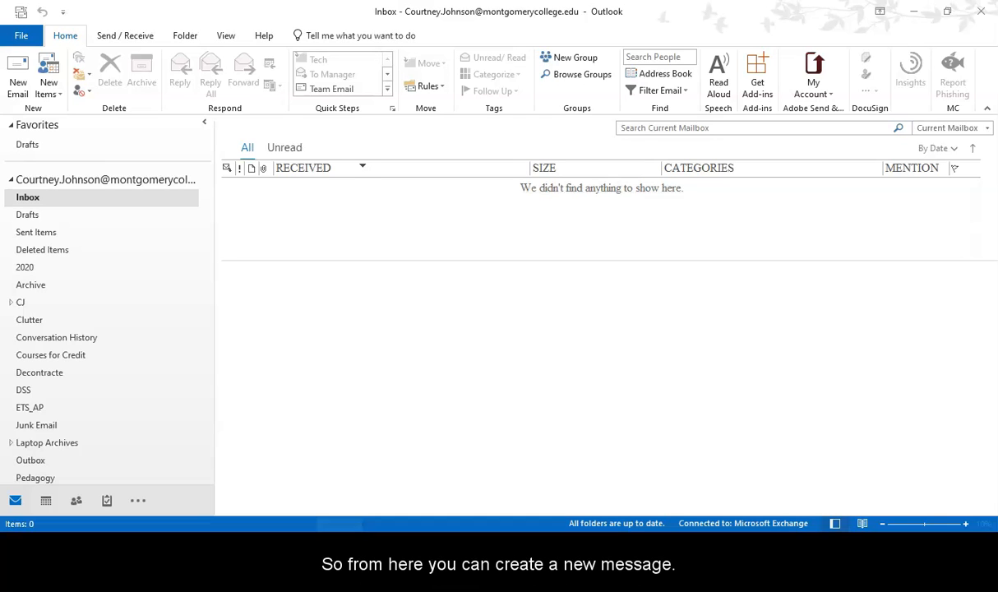
pyautogui.click(17, 75)
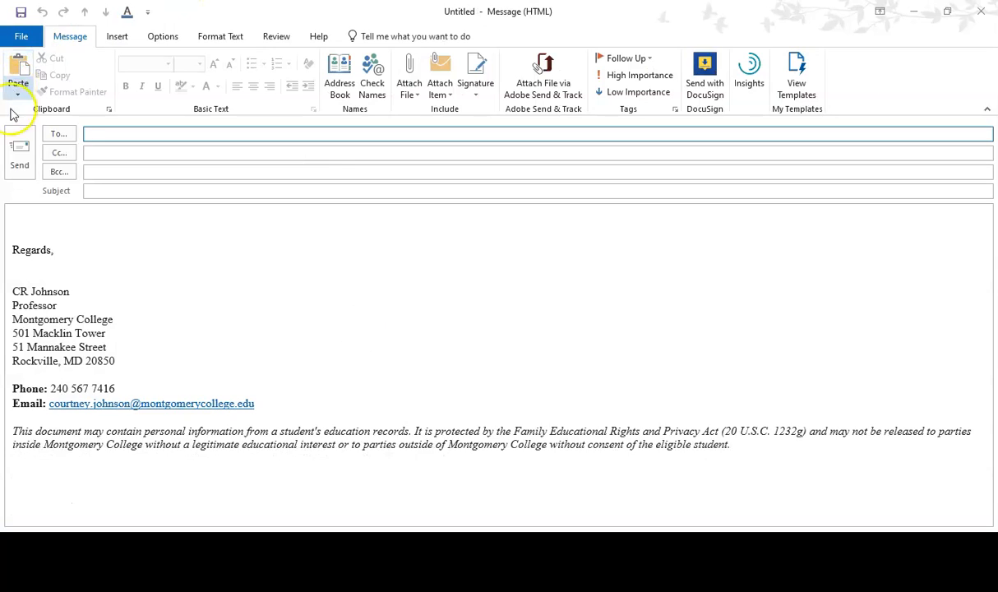
pyautogui.click(9, 210)
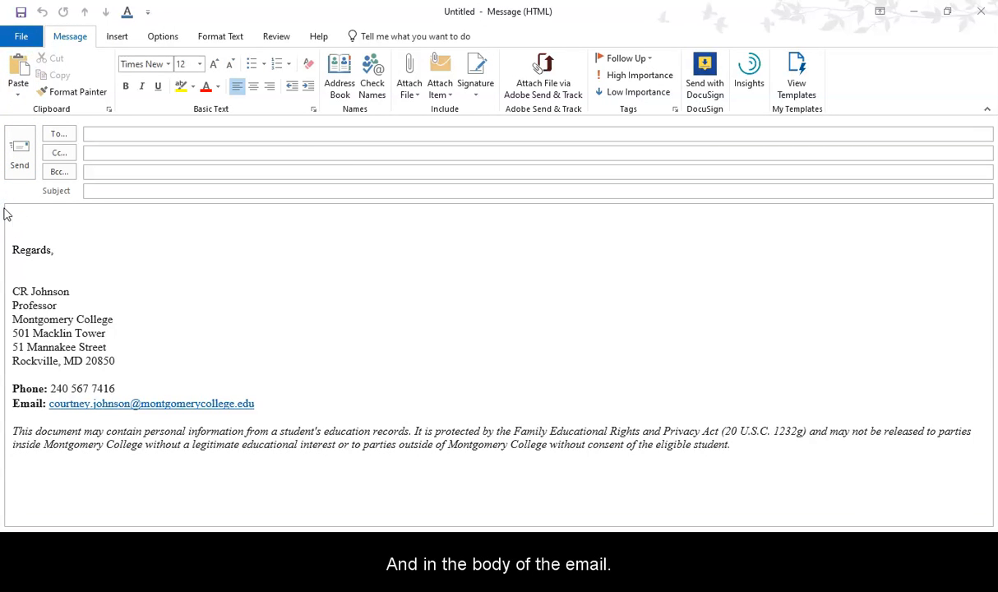
pyautogui.write('Greetings!')
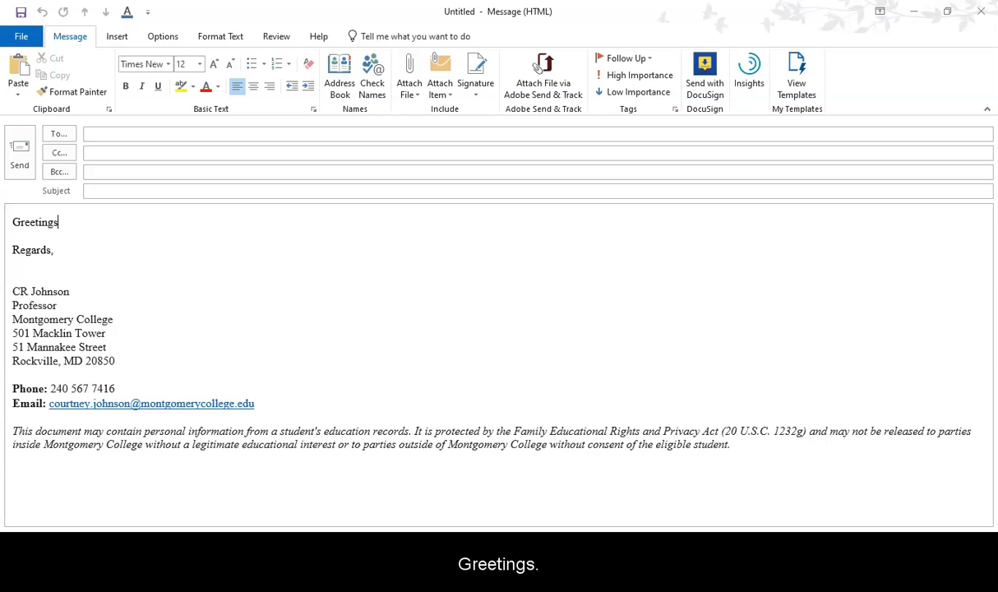
pyautogui.press('Return')
pyautogui.press('Return')
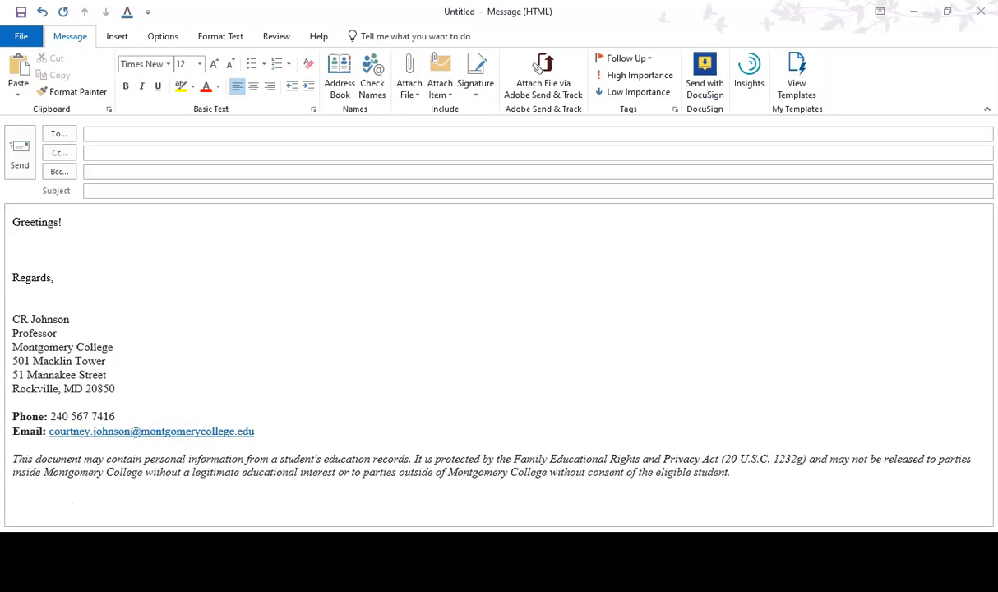
# Write "Below, please find the Zoom link to access our class:" under the greeting and leave an empty line after it
pyautogui.write('Below, pleas')
pyautogui.press('BackSpace')
pyautogui.press('BackSpace')
pyautogui.press('BackSpace')
pyautogui.write('ease find theh')
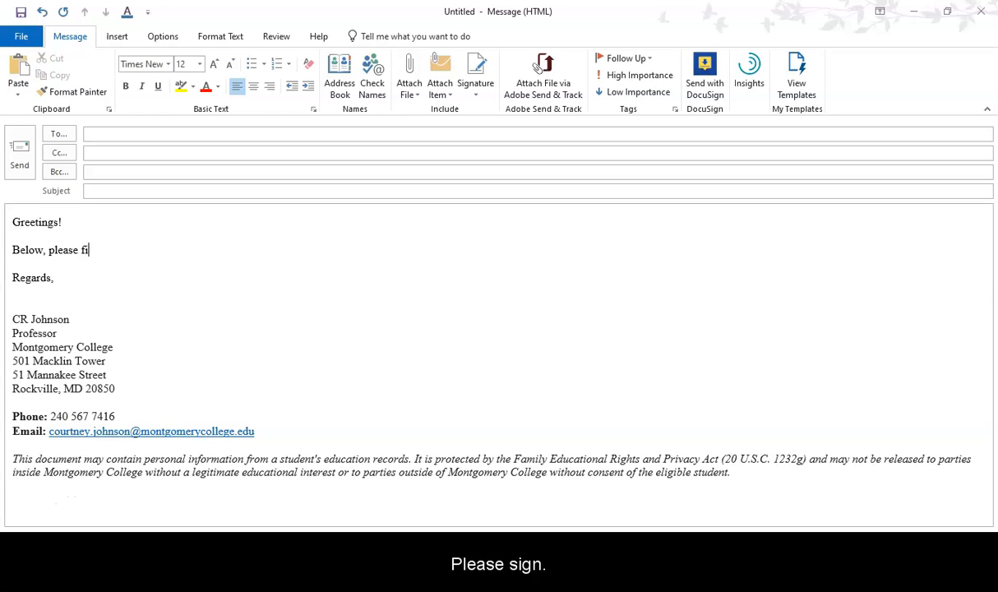
pyautogui.press('BackSpace')
pyautogui.press('BackSpace')
pyautogui.write('Zoom link to acce')
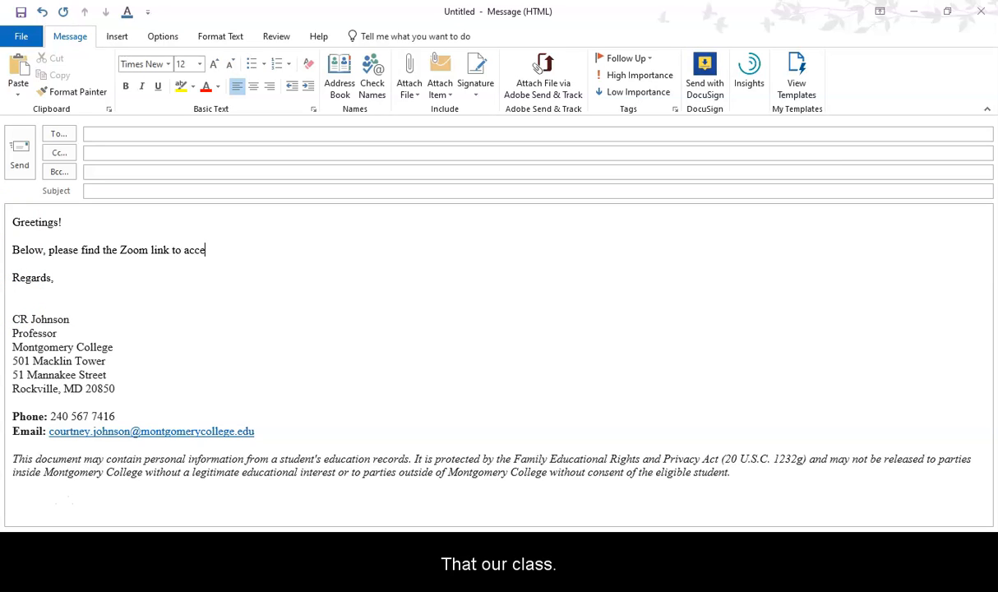
pyautogui.write('ss our class:')
pyautogui.press('Return')
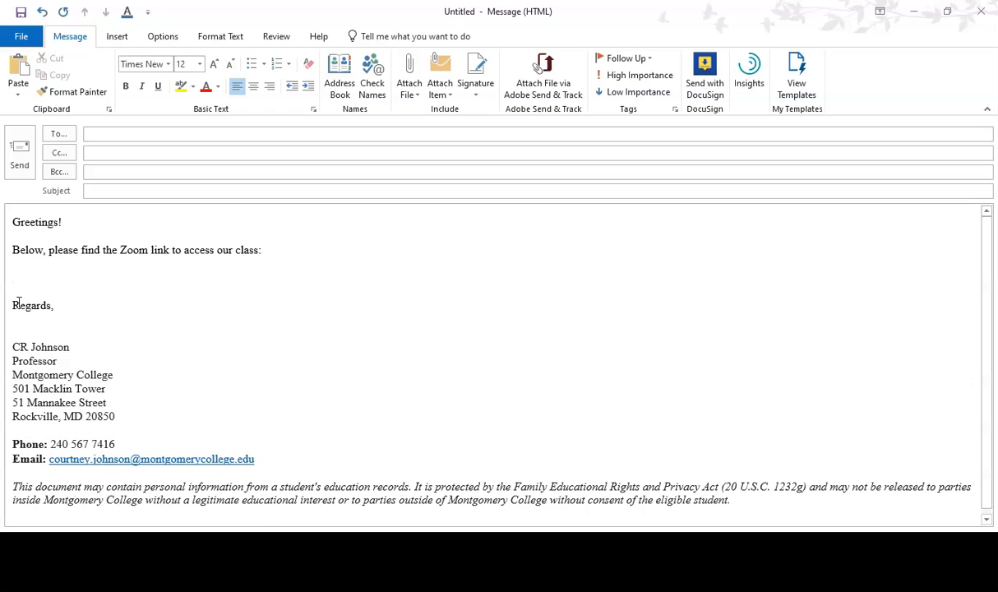
# Paste the copied Zoom invite link below the sentence and remove it again
pyautogui.hotkey('ctrl', 'v')
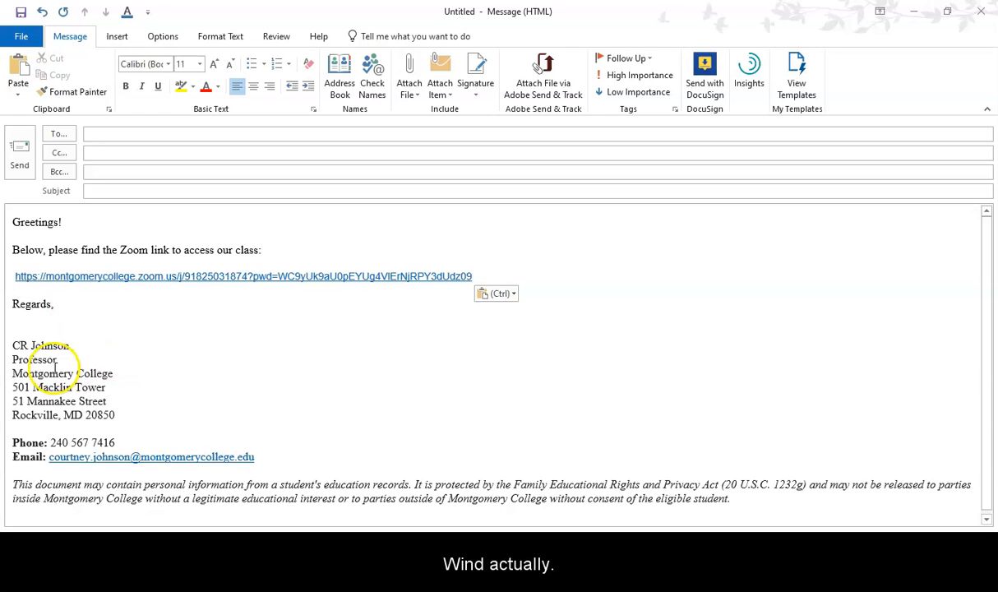
pyautogui.moveTo(475, 277); pyautogui.dragTo(26, 284)
pyautogui.hotkey('ctrl', 'c')
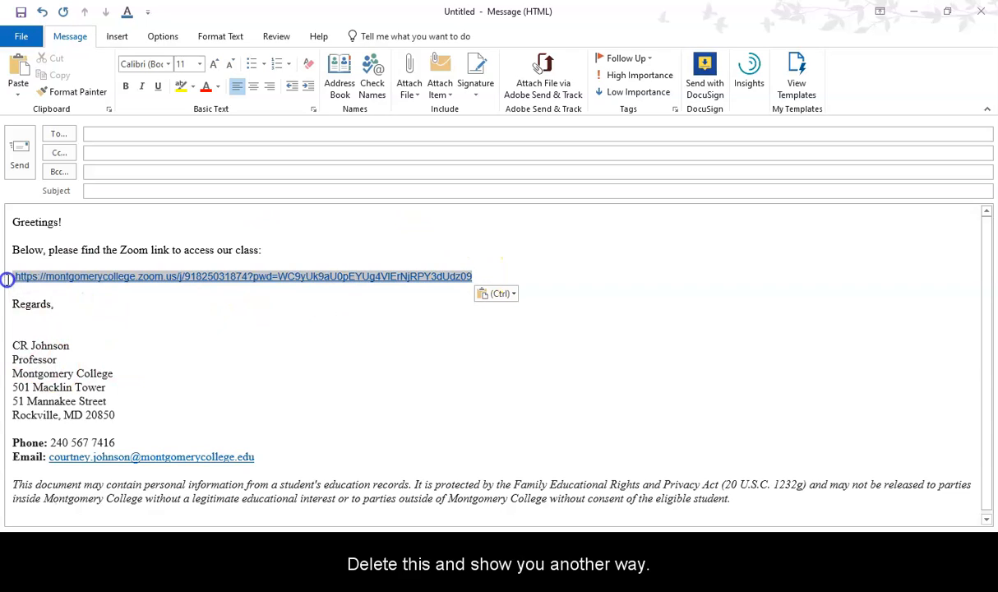
pyautogui.press('Delete')
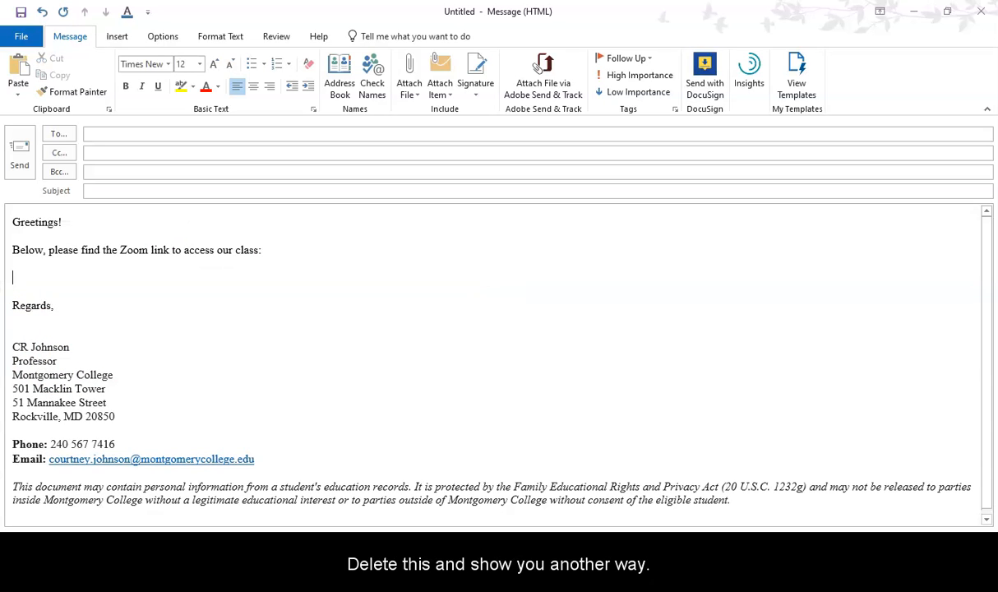
pyautogui.press('BackSpace')
pyautogui.press('Return')
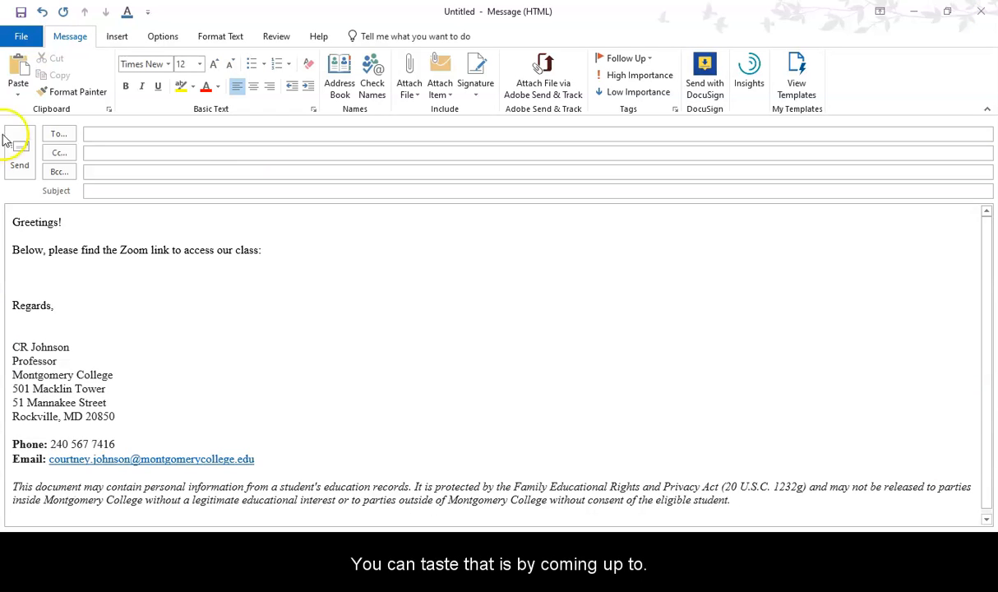
pyautogui.click(118, 37)
pyautogui.click(22, 36)
pyautogui.click(26, 30)
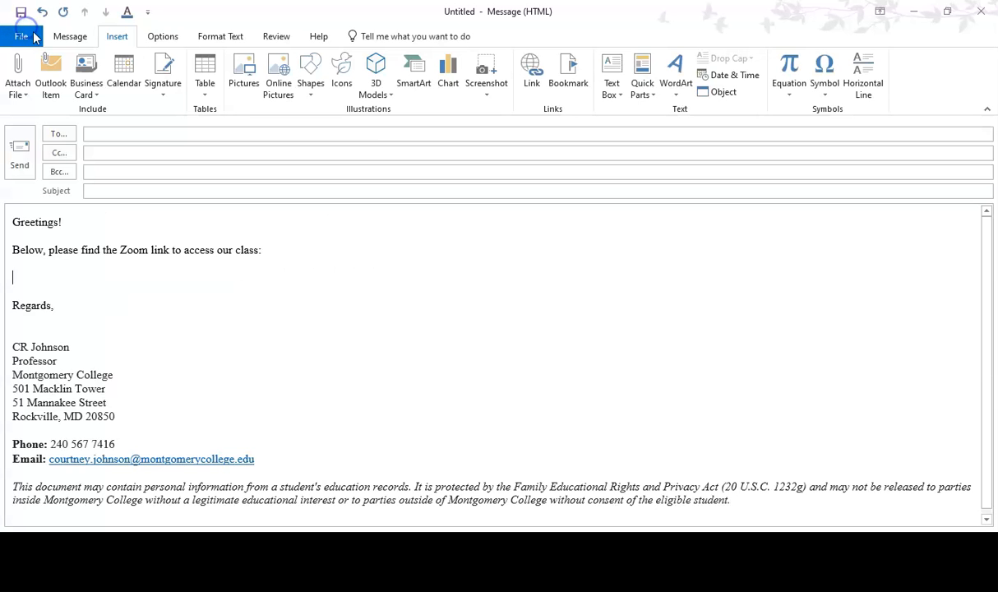
pyautogui.click(54, 39)
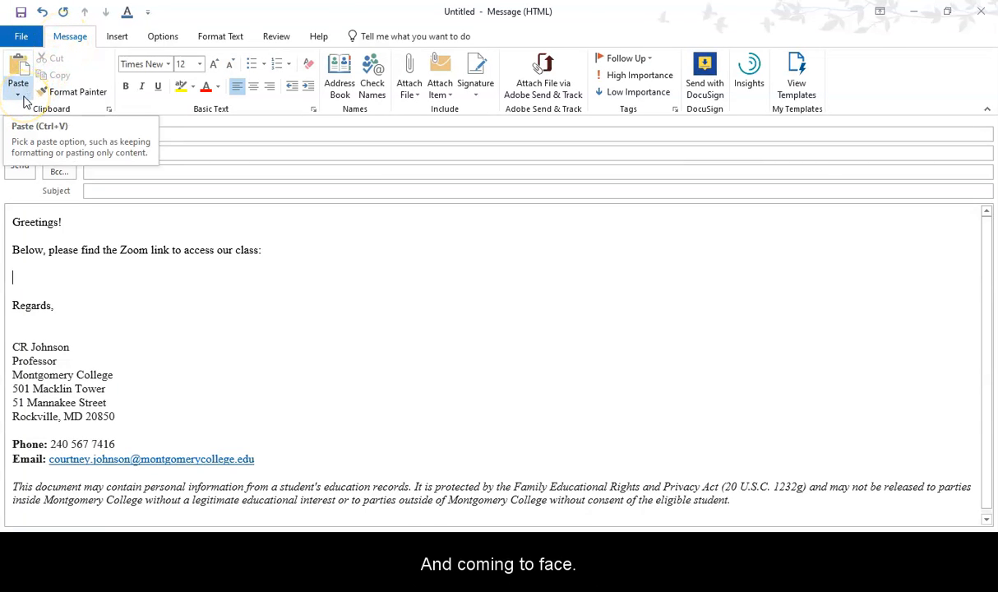
# Preview the paste options for the copied Zoom invite link and paste it below the sentence with Merge Formatting
pyautogui.click(19, 94)
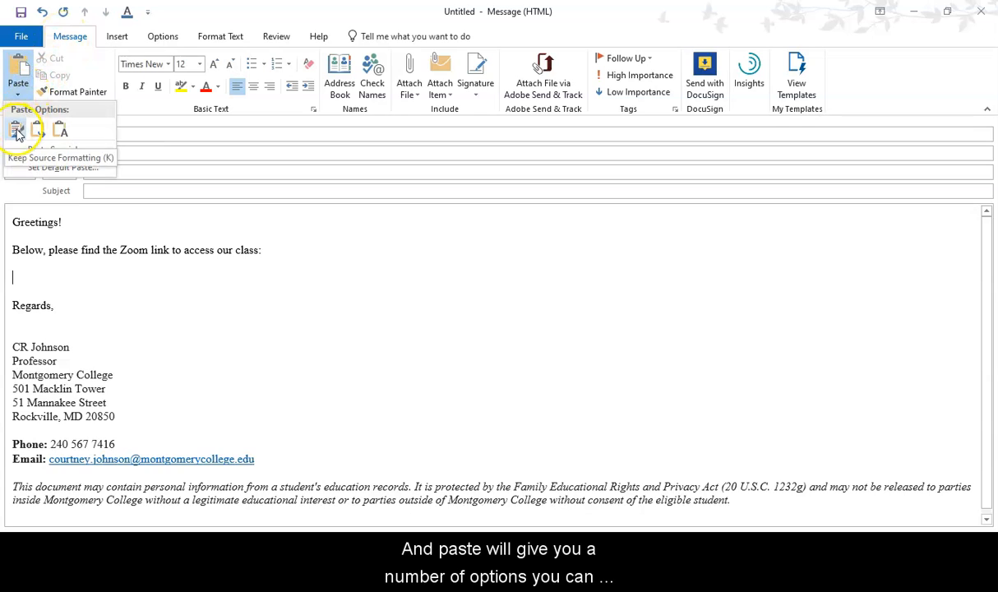
pyautogui.moveTo(17, 134)
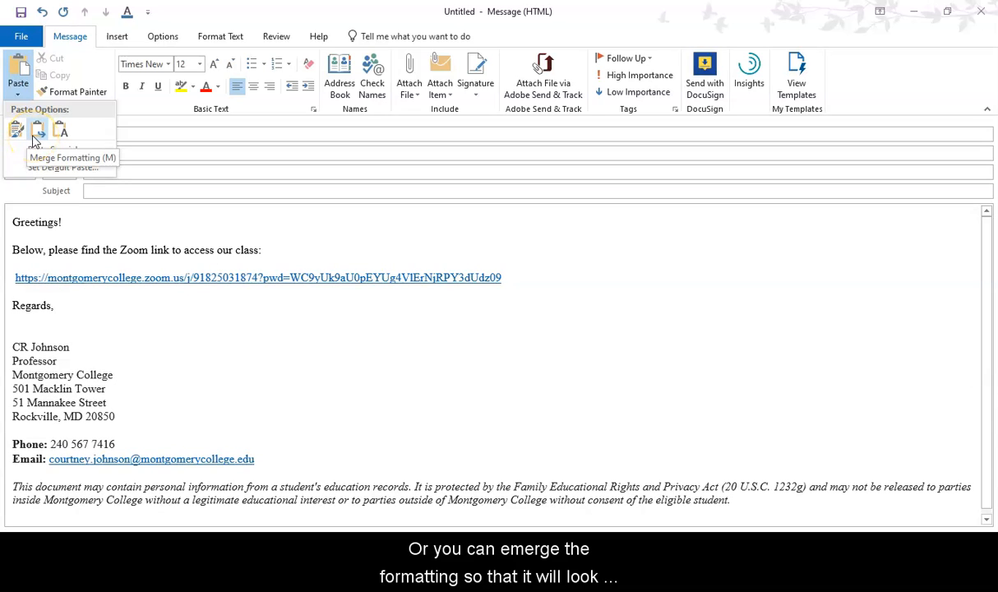
pyautogui.press('Escape')
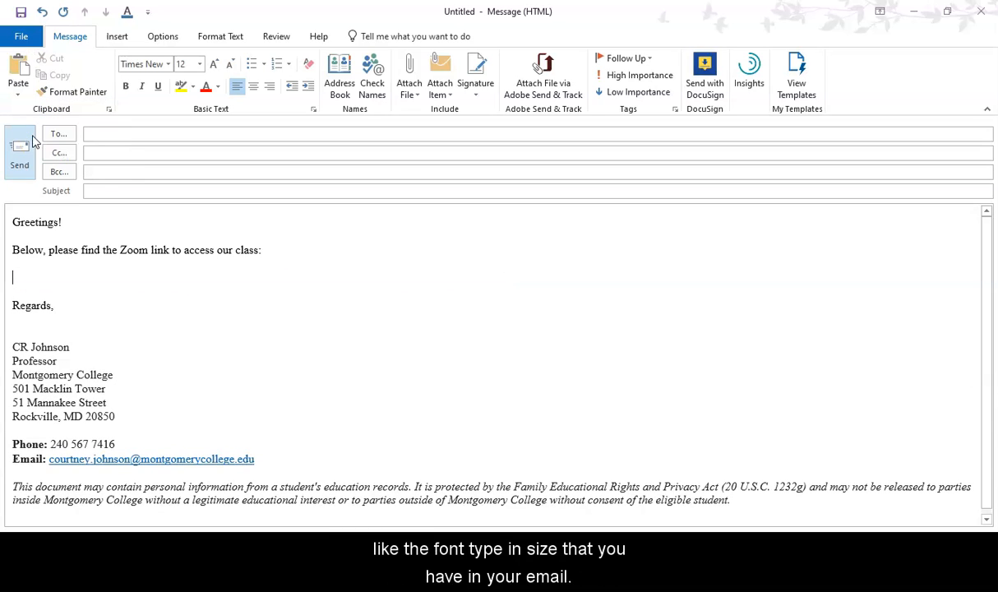
pyautogui.click(16, 94)
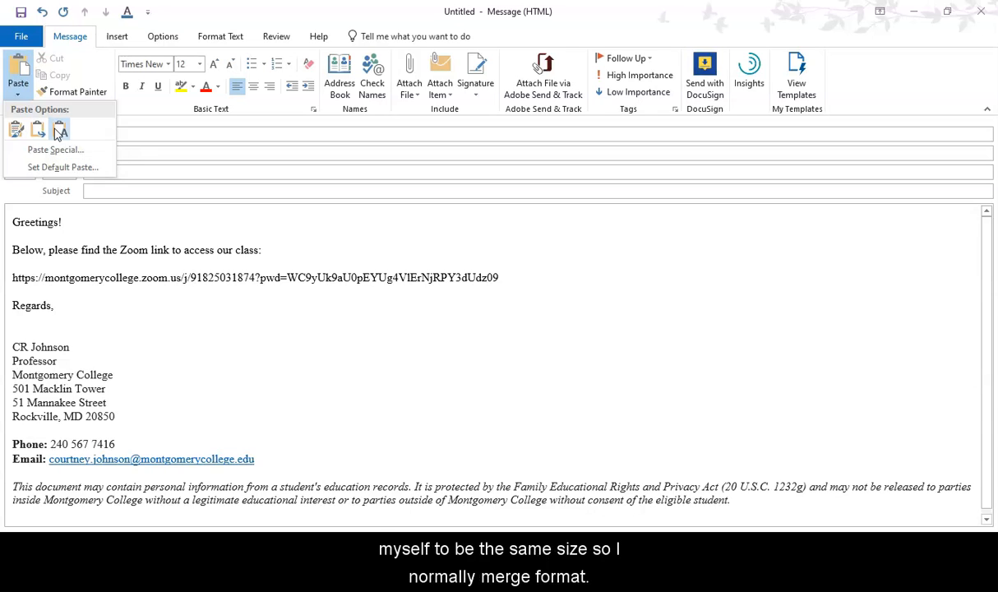
pyautogui.click(39, 134)
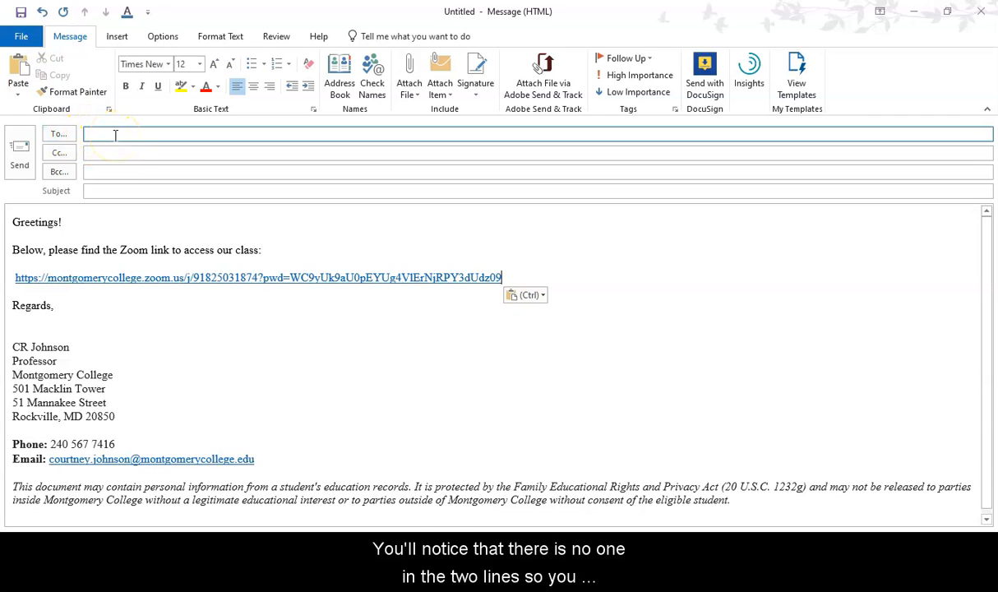
# Write "The password to enter the meeting is:" below the Zoom link and start a new line after it
pyautogui.click(115, 135)
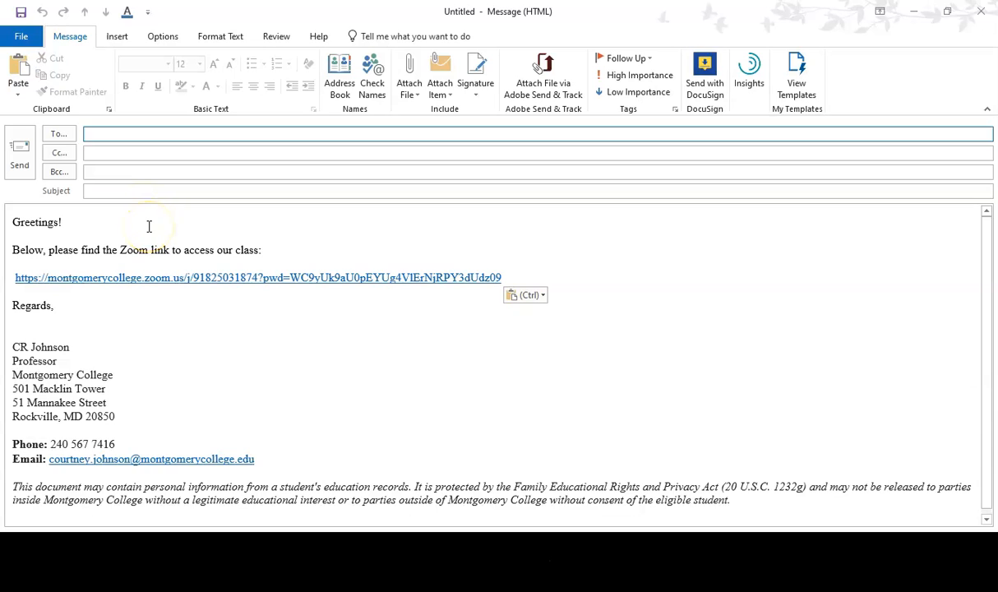
pyautogui.click(510, 275)
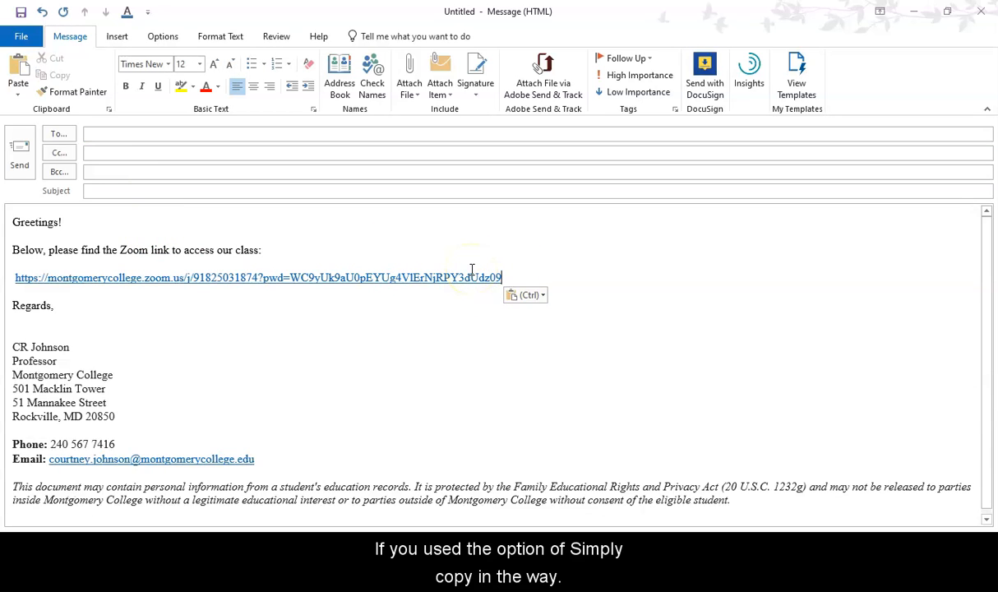
pyautogui.press('Return')
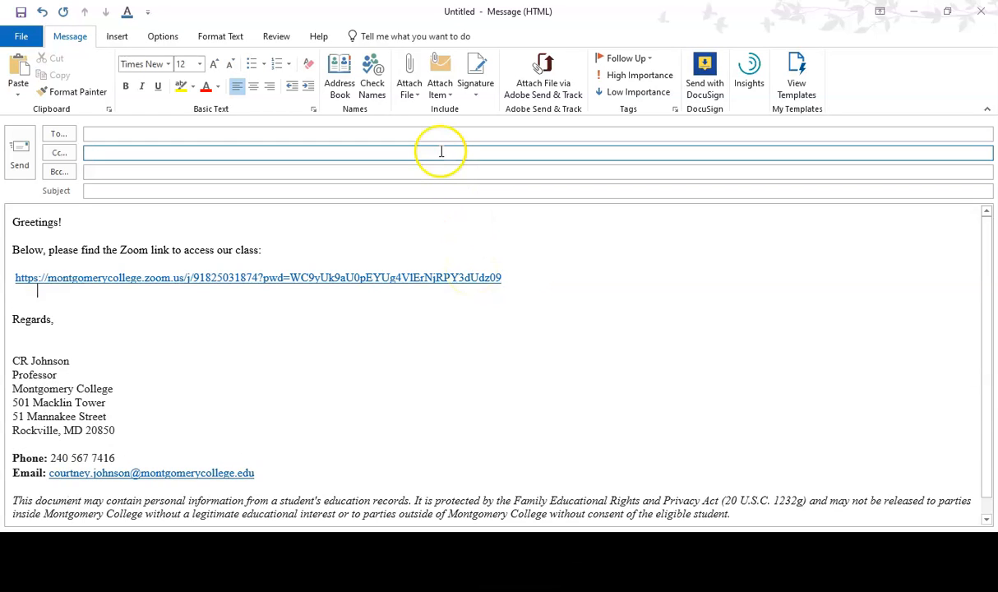
pyautogui.write('The password ')
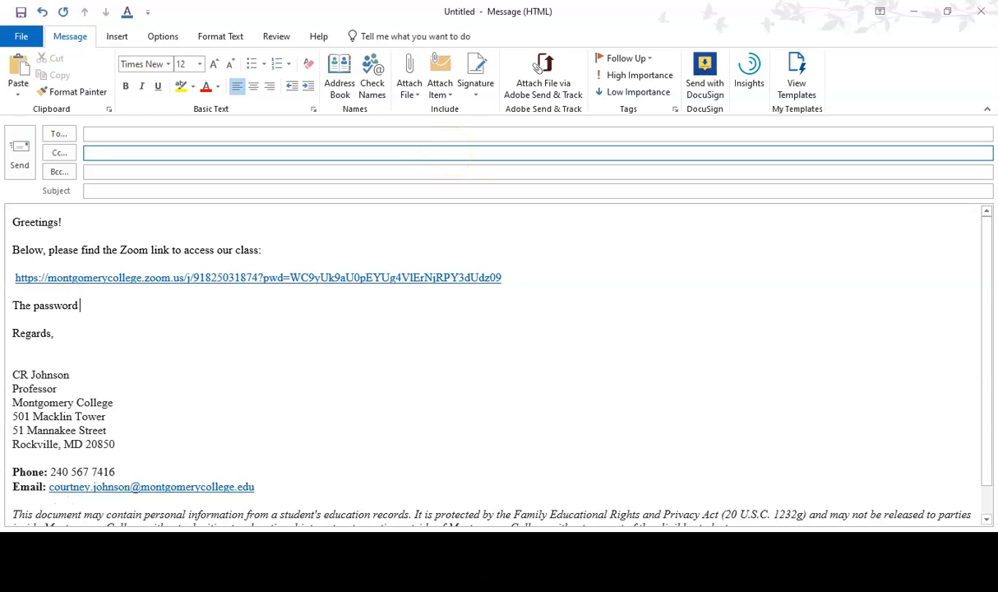
pyautogui.write('to enter the meeting is:')
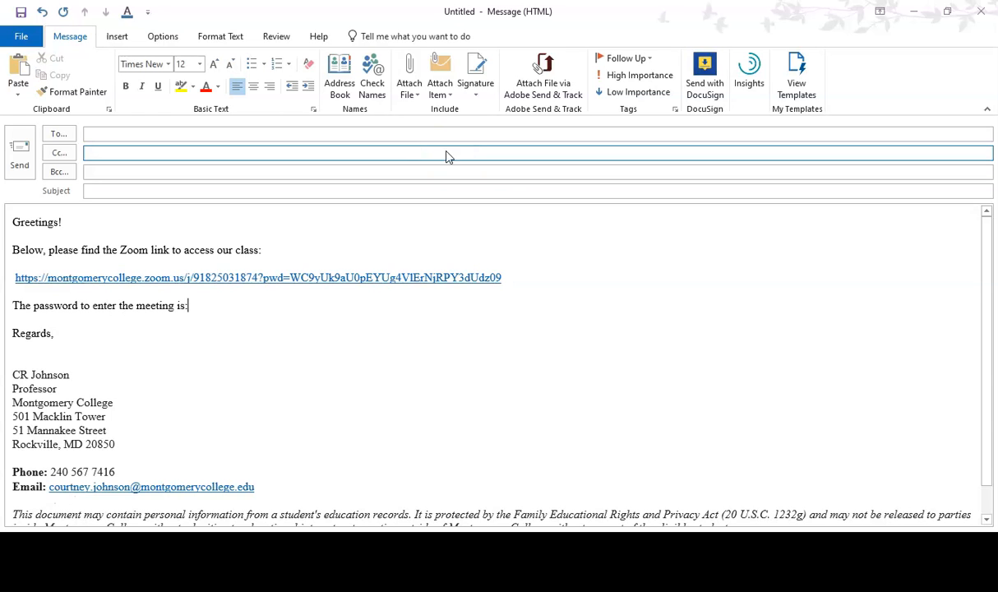
pyautogui.press('Return')
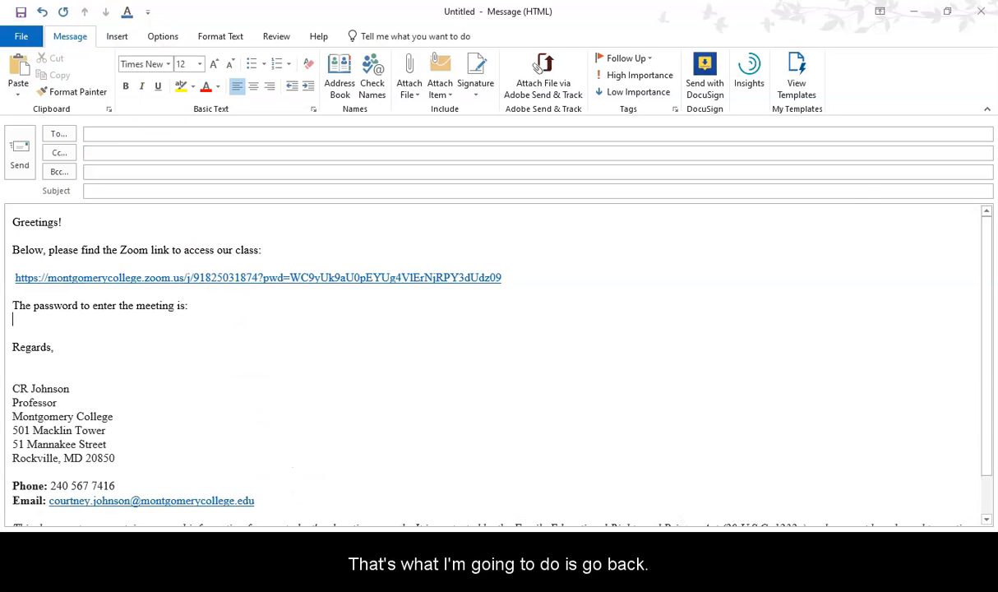
# Switch to the Zoom meeting page, reveal and copy the meeting password, and return to the Outlook message
pyautogui.hotkey('alt', 'Tab')
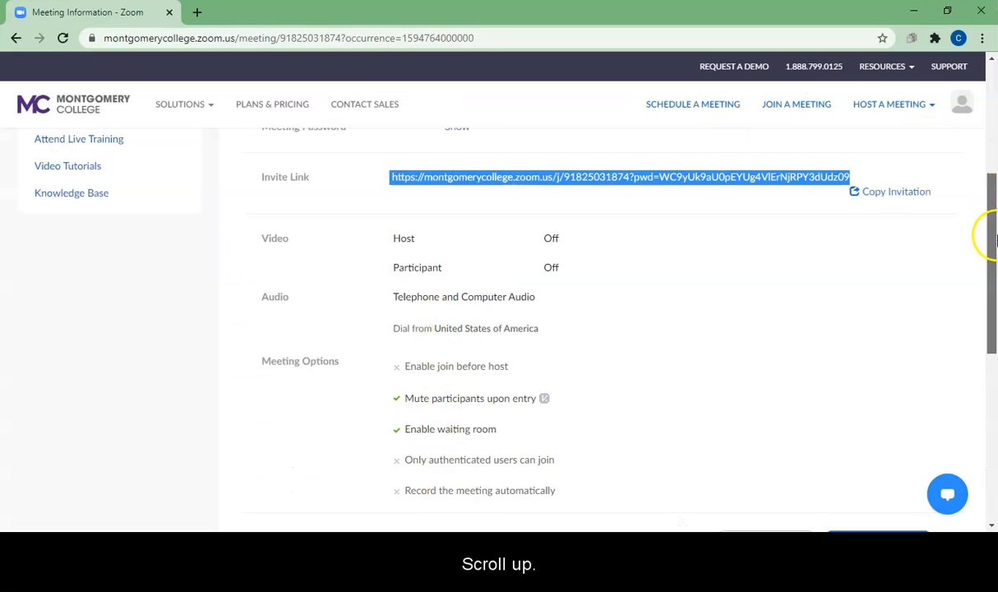
pyautogui.scroll(3, 993, 239)
pyautogui.click(455, 287)
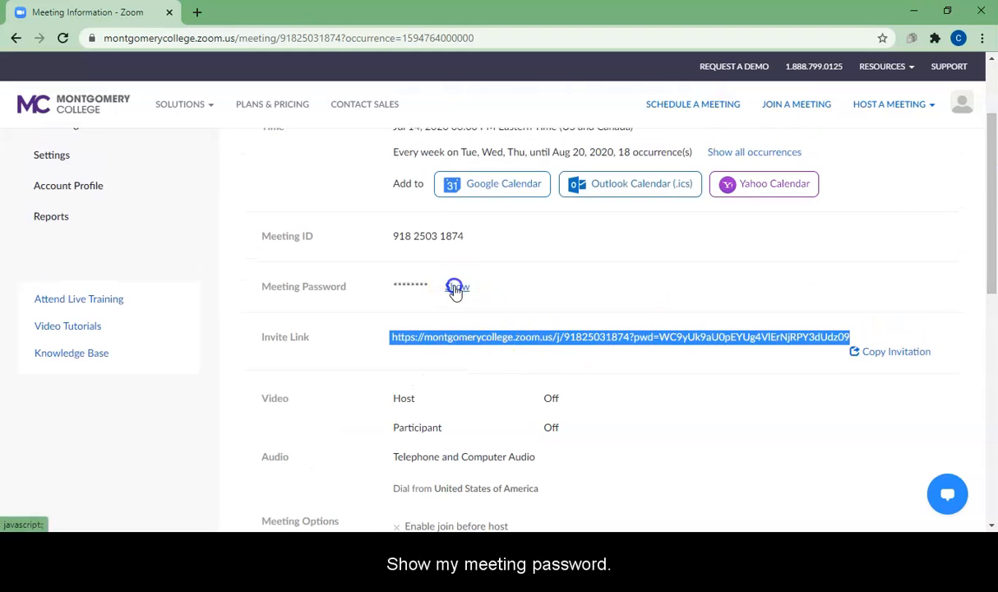
pyautogui.doubleClick(391, 286)
pyautogui.hotkey('ctrl', 'c')
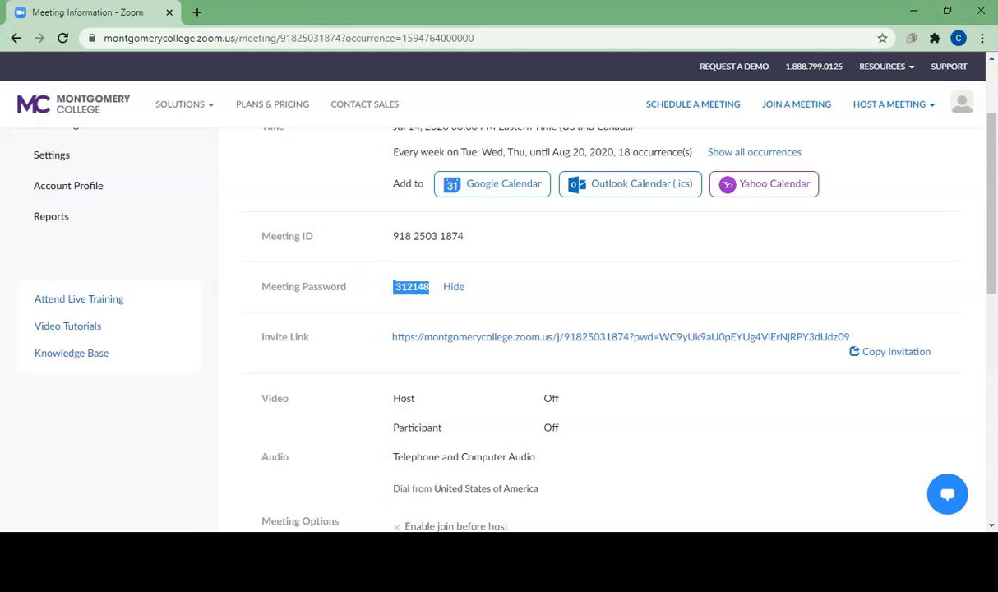
pyautogui.click(376, 546)
pyautogui.click(440, 504)
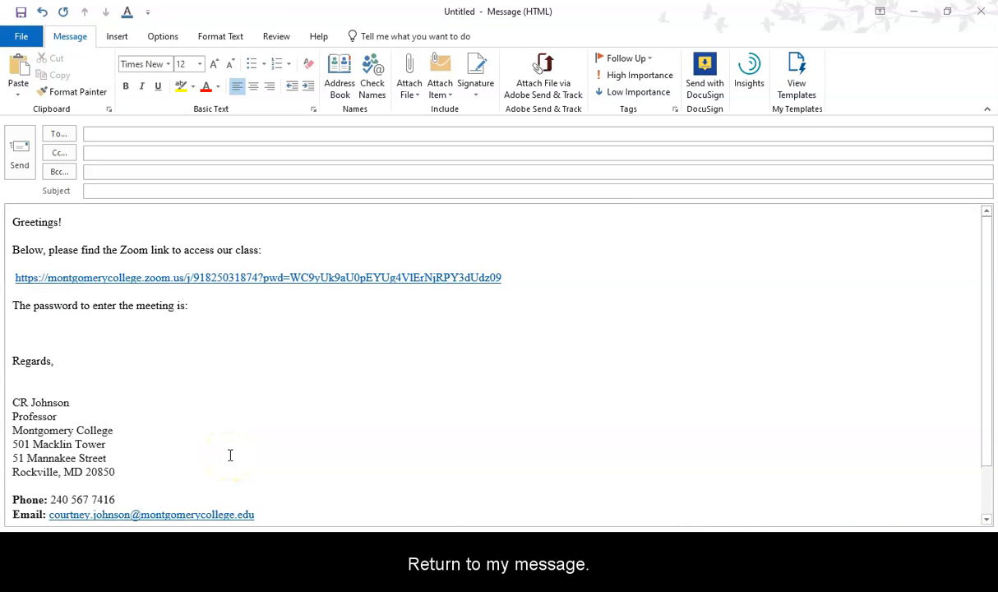
# Paste the copied meeting password below the password sentence and remove it again
pyautogui.hotkey('ctrl', 'v')
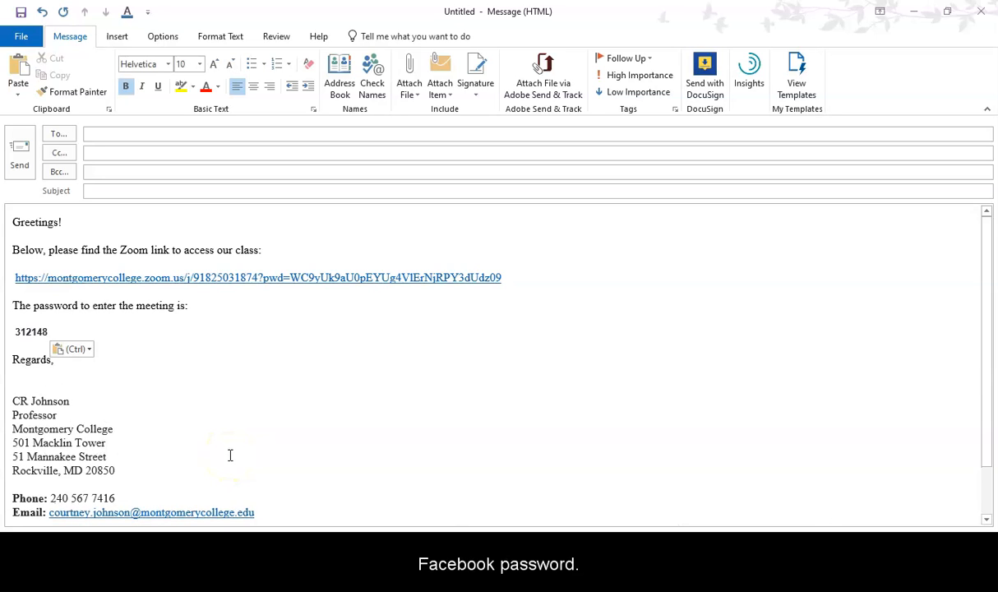
pyautogui.press('BackSpace')
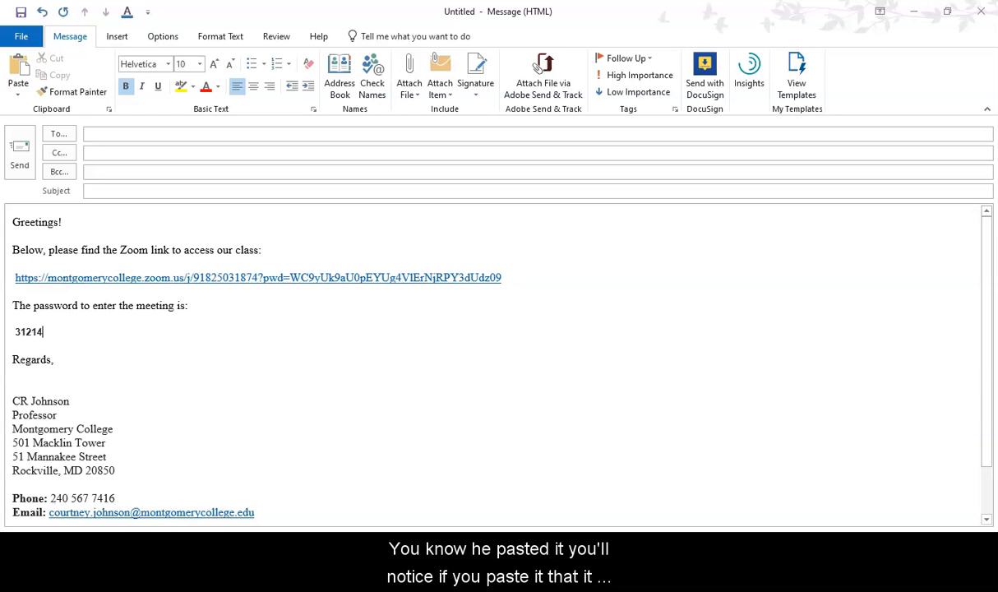
pyautogui.press('BackSpace')
pyautogui.press('BackSpace')
pyautogui.press('BackSpace')
pyautogui.press('BackSpace')
pyautogui.press('BackSpace')
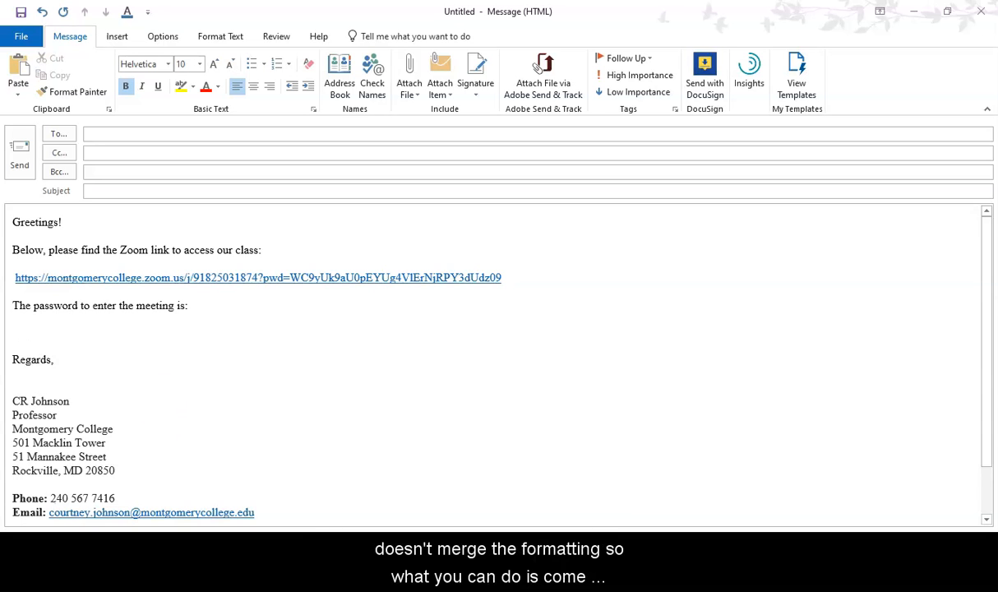
# Paste the meeting password below its sentence with Merge Formatting and set it to Times New Roman, size 12
pyautogui.click(17, 90)
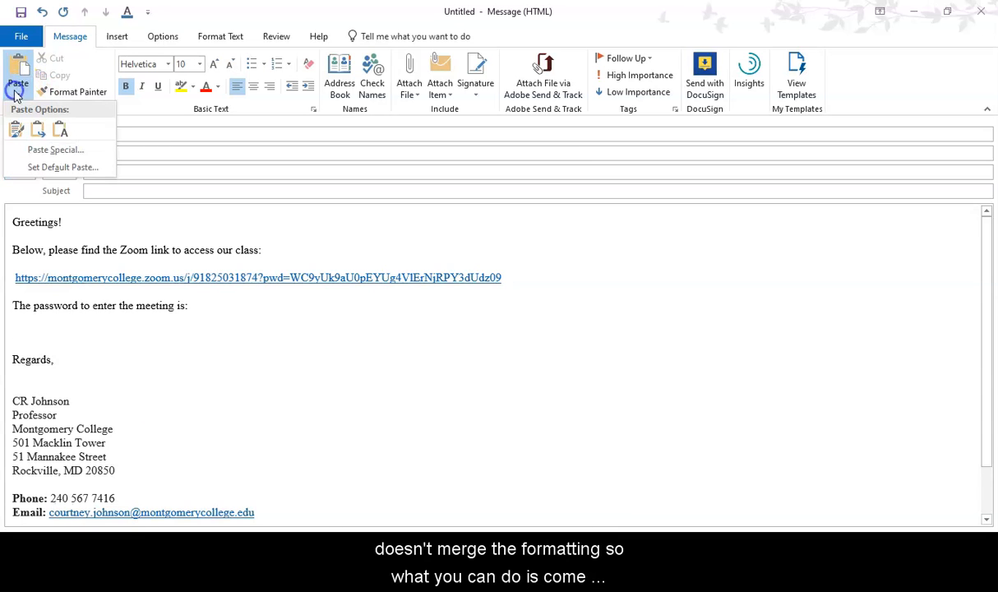
pyautogui.click(37, 131)
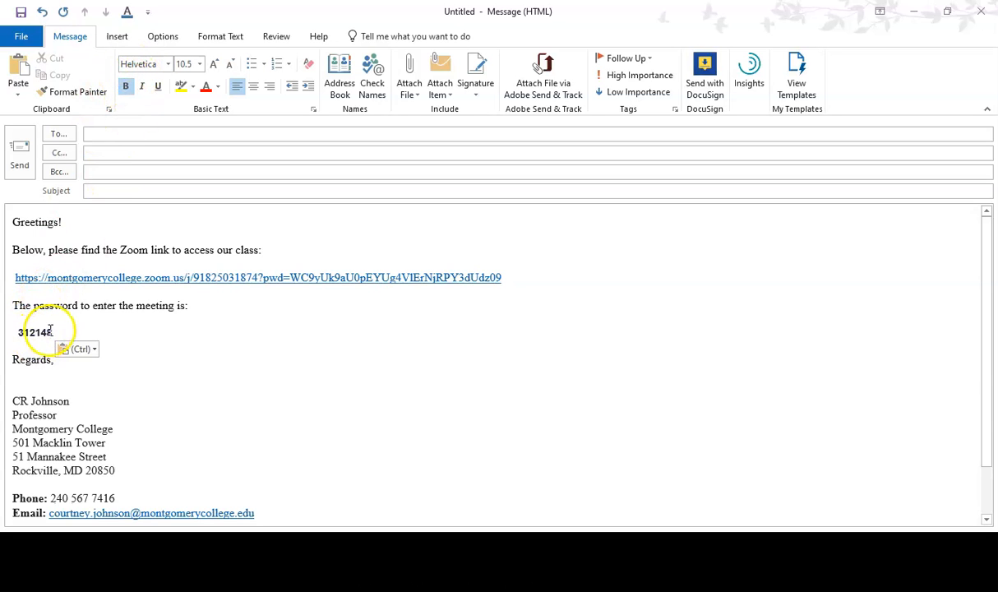
pyautogui.moveTo(57, 329); pyautogui.dragTo(11, 330)
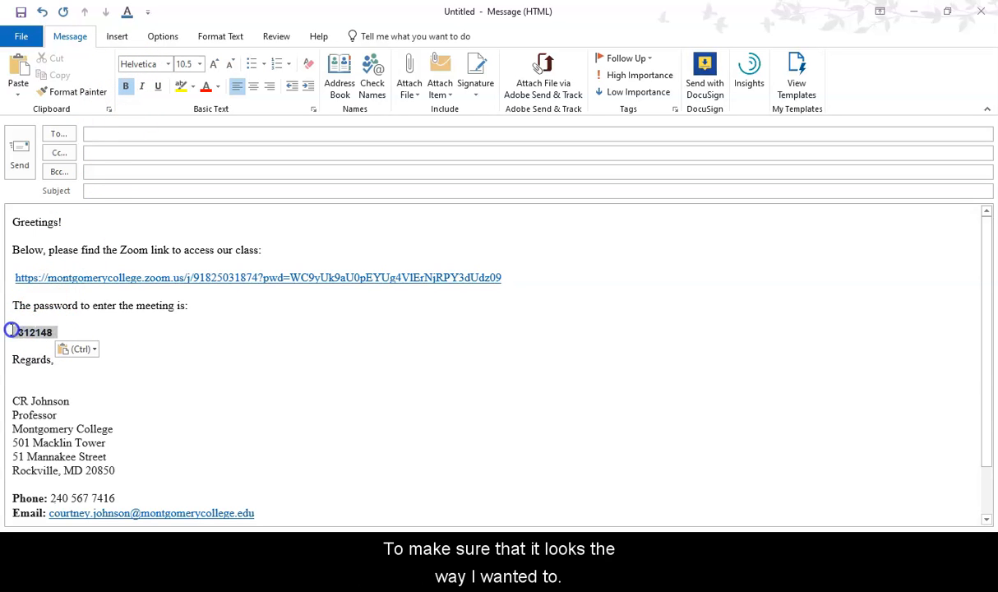
pyautogui.click(167, 64)
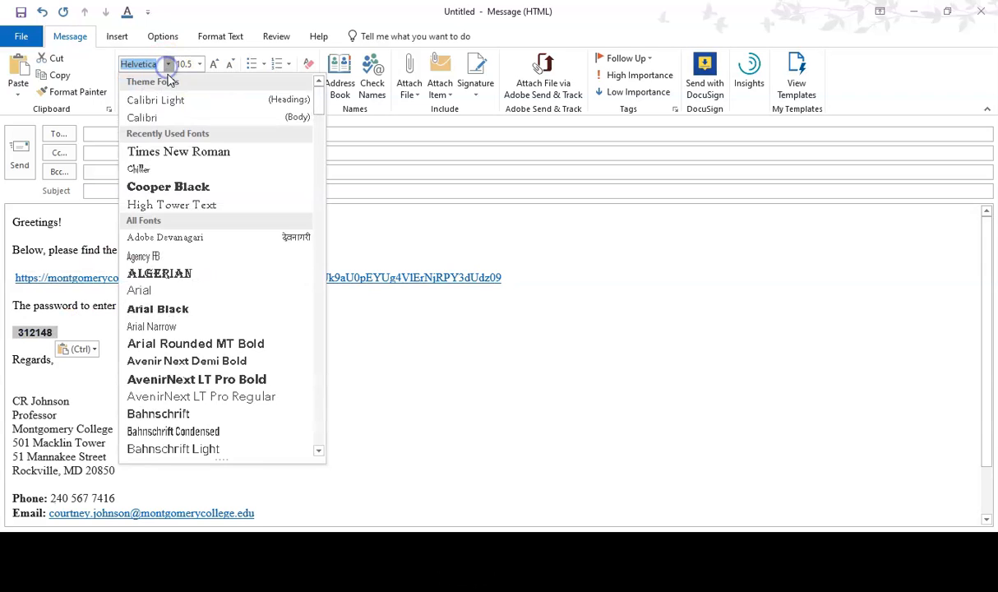
pyautogui.click(160, 150)
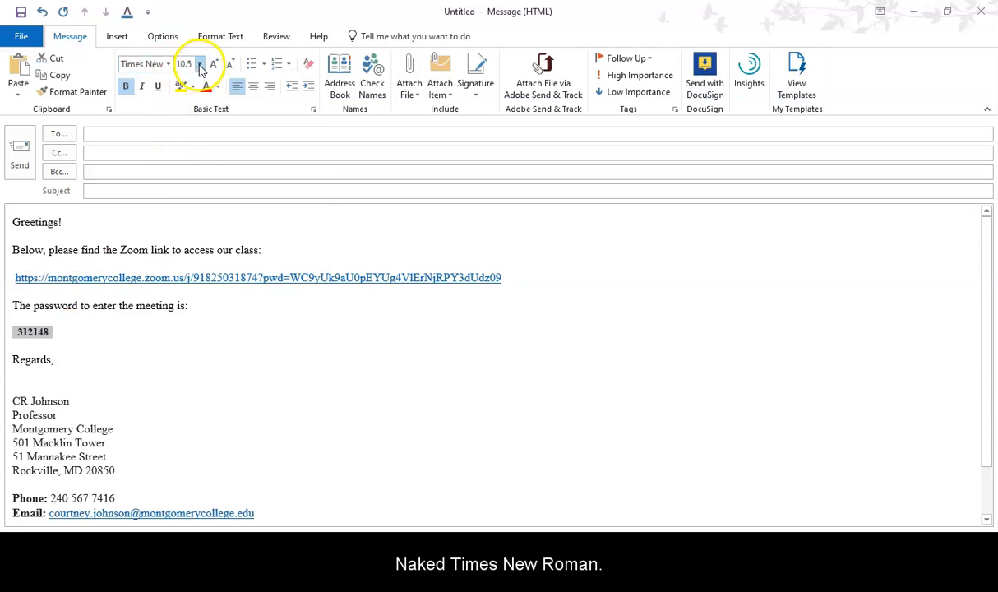
pyautogui.click(199, 64)
pyautogui.click(182, 136)
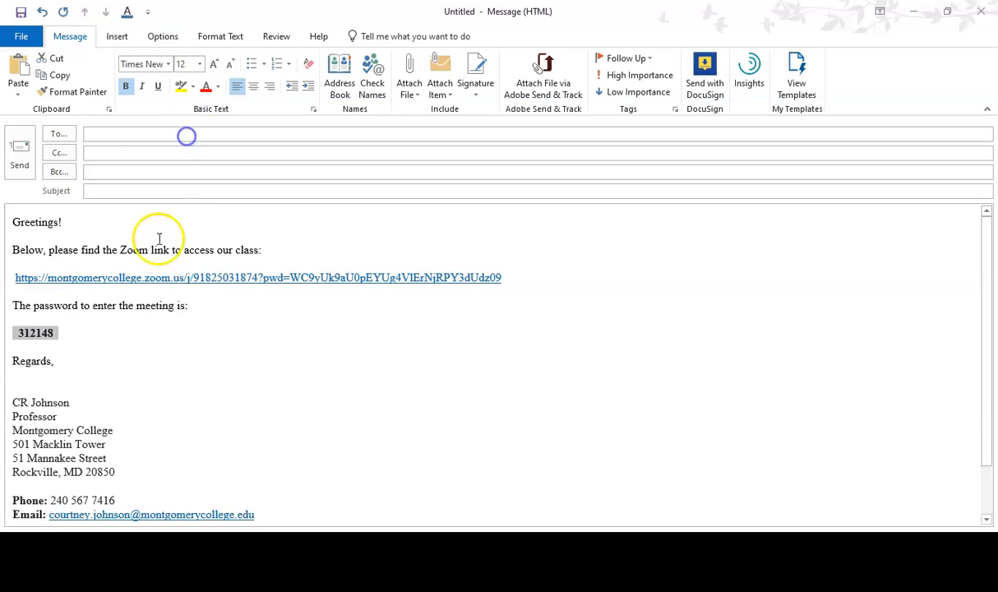
pyautogui.click(79, 335)
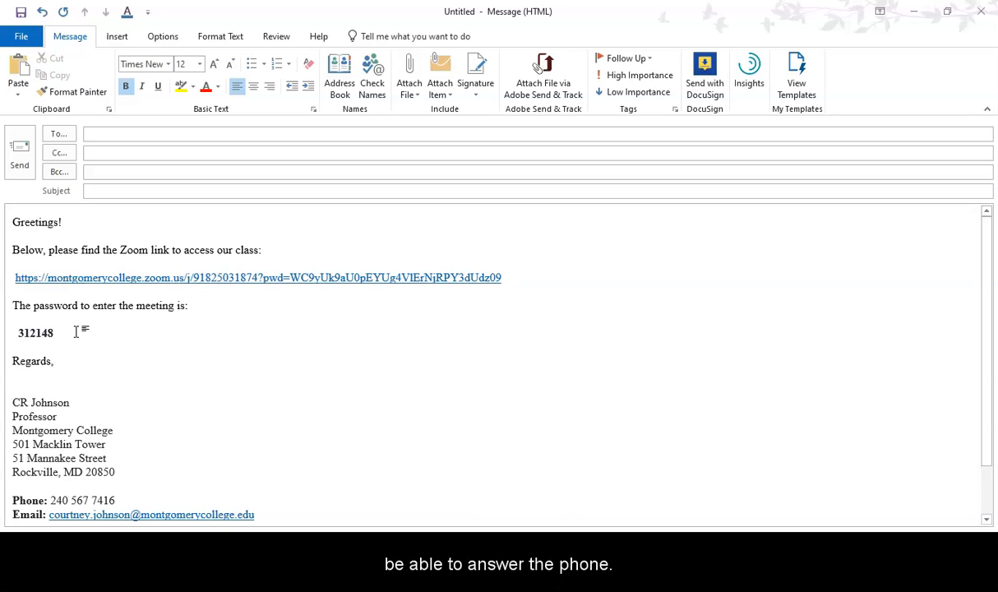
# Switch to the Zoom meeting page, open the meeting invitation and copy its full text
pyautogui.click(912, 14)
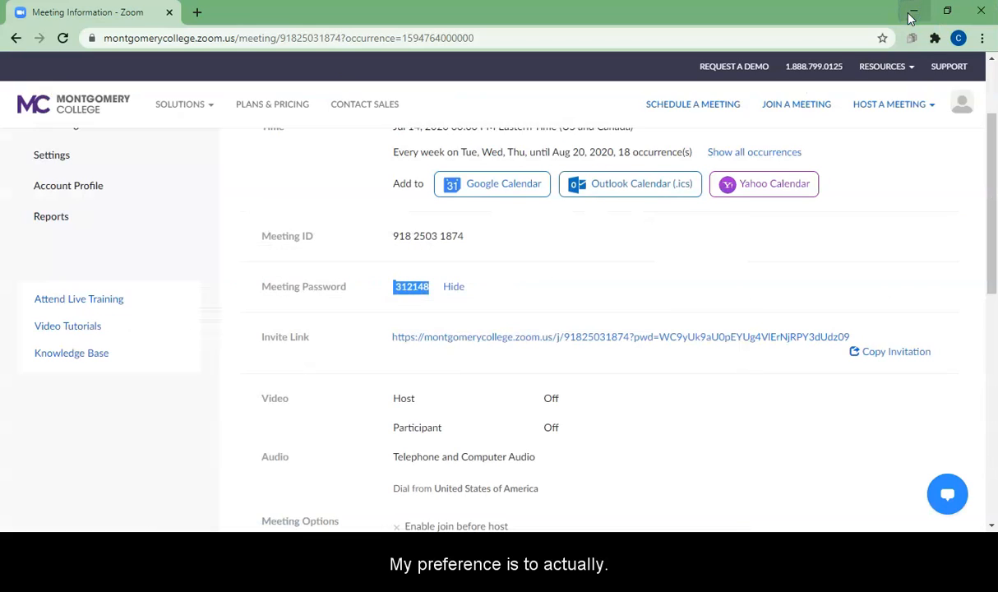
pyautogui.click(795, 408)
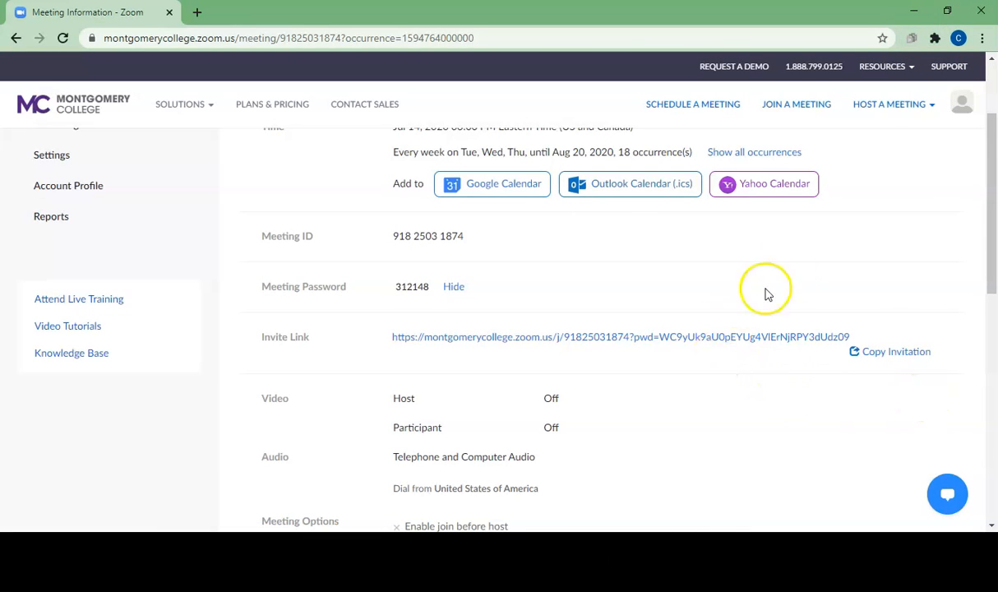
pyautogui.click(907, 353)
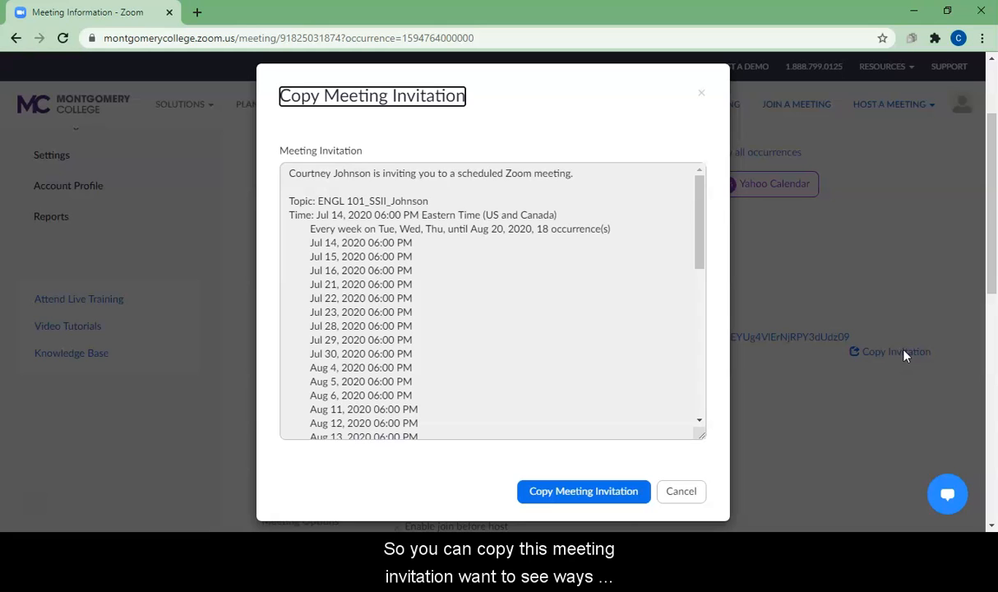
pyautogui.click(290, 178)
pyautogui.moveTo(288, 173); pyautogui.dragTo(426, 438)
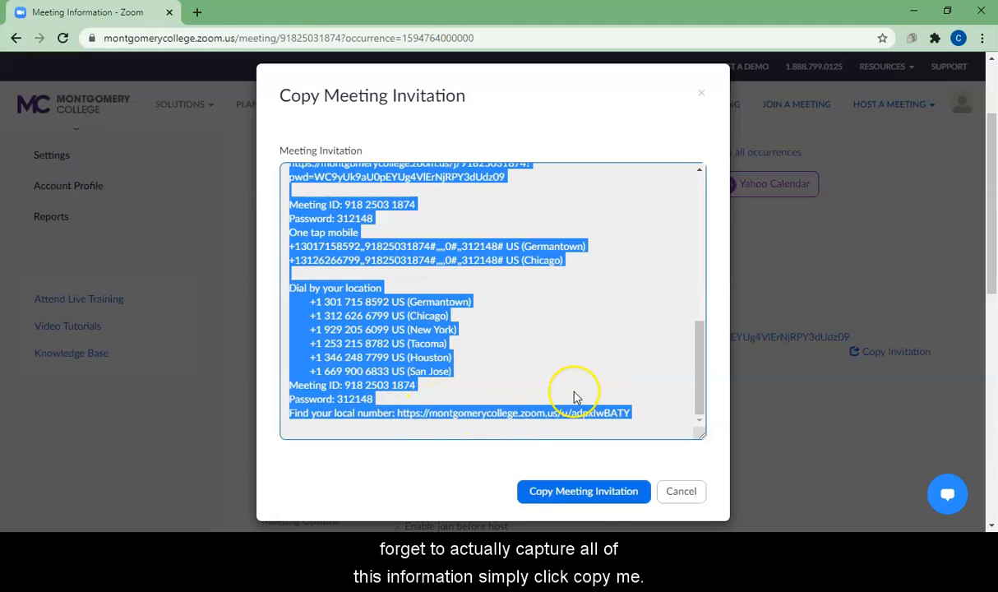
pyautogui.click(597, 334)
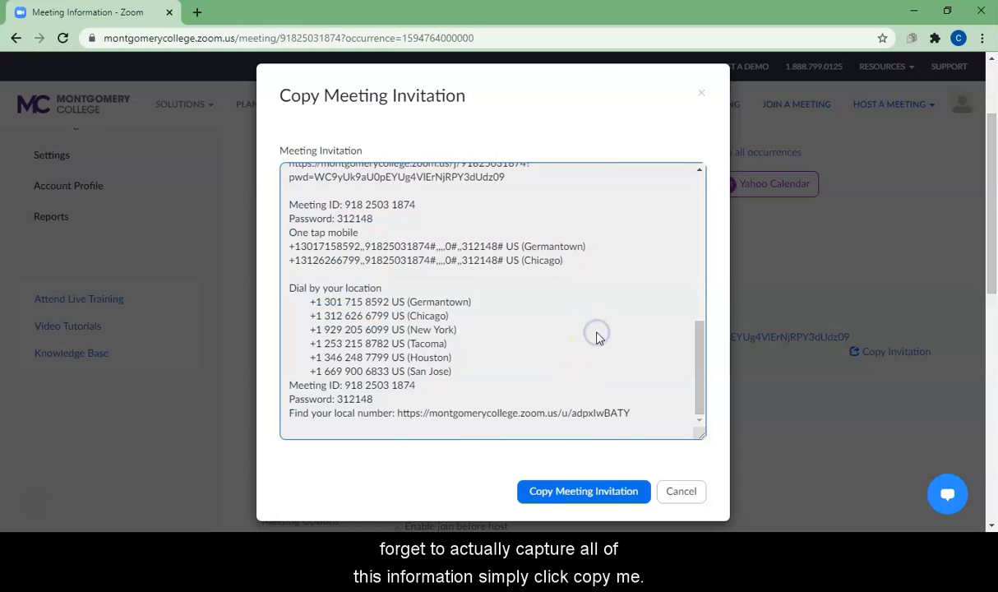
pyautogui.click(584, 492)
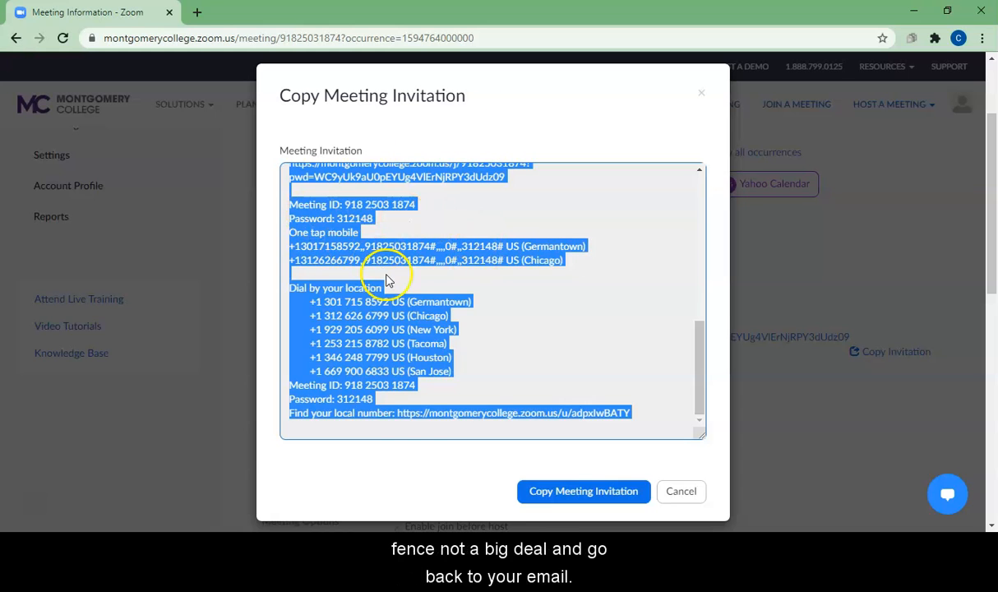
# Switch to Outlook, create a new email and start its body with the greeting "Greetings –" on its own line
pyautogui.click(386, 576)
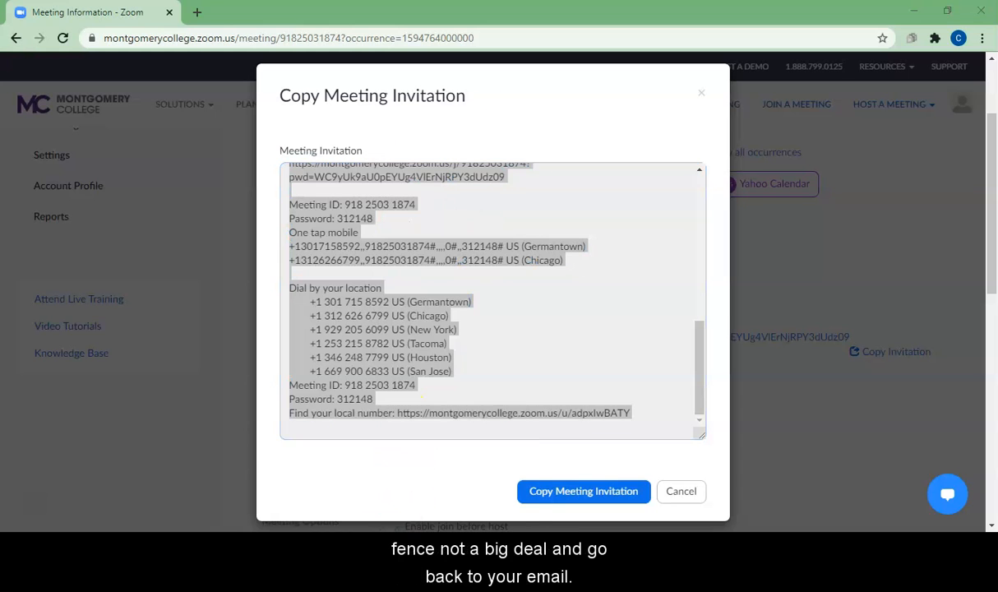
pyautogui.click(300, 518)
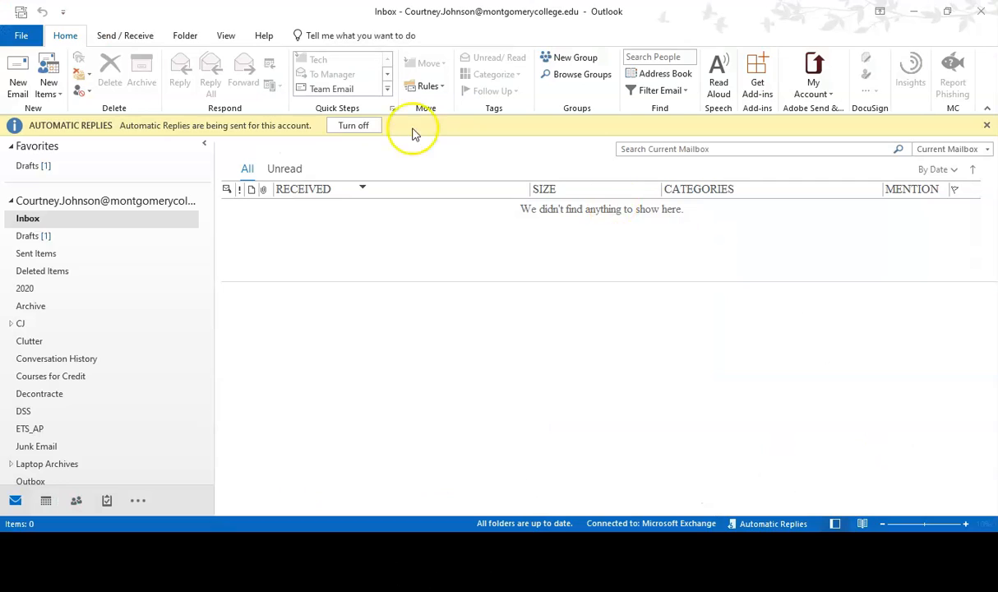
pyautogui.click(18, 84)
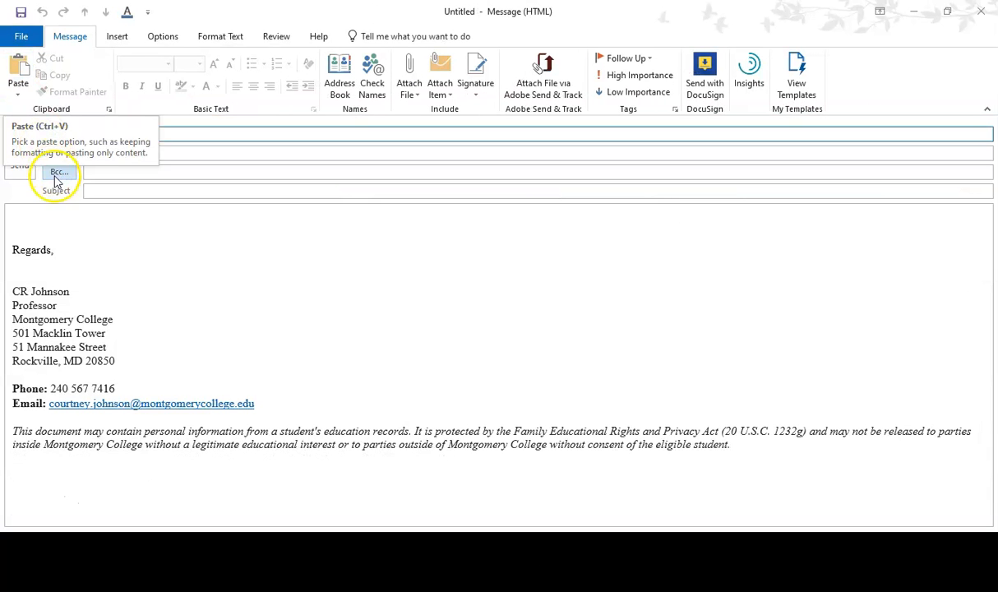
pyautogui.click(30, 216)
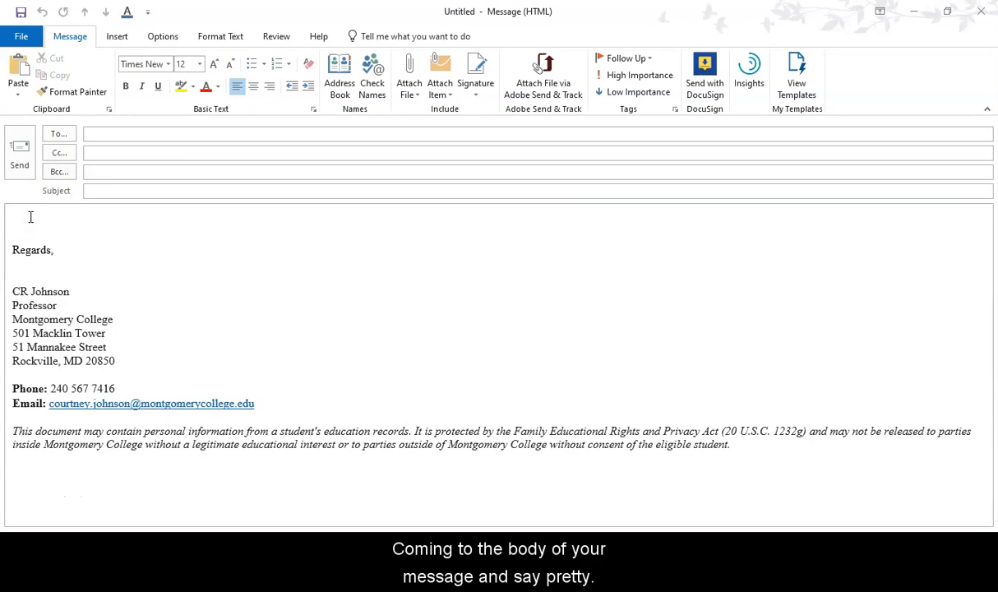
pyautogui.write('G')
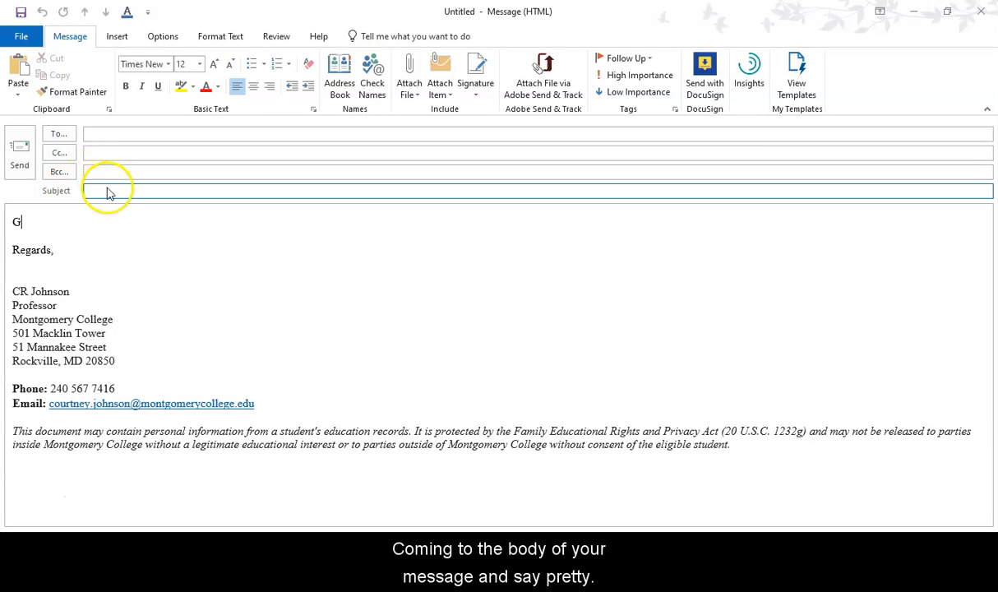
pyautogui.write('reetings ')
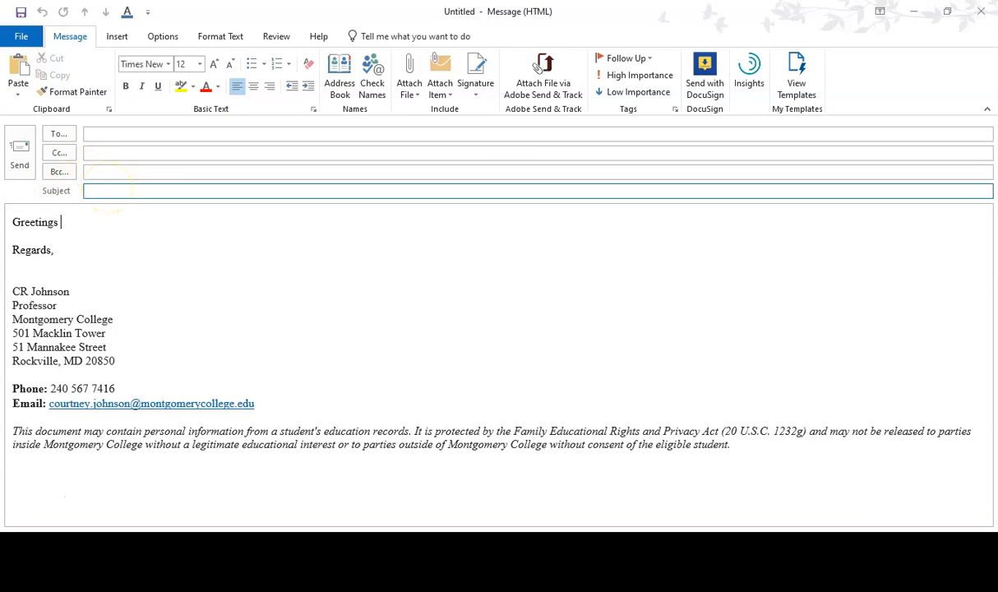
pyautogui.write('-')
pyautogui.press('Return')
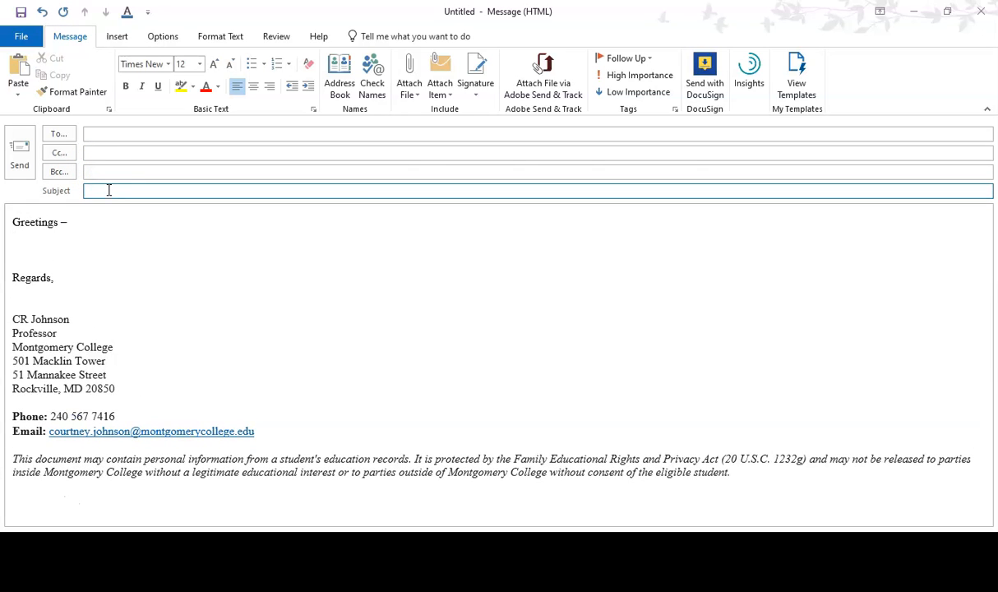
# Write "Below please find the Zoom information to access our classes:" below the greeting
pyautogui.write('Belo ')
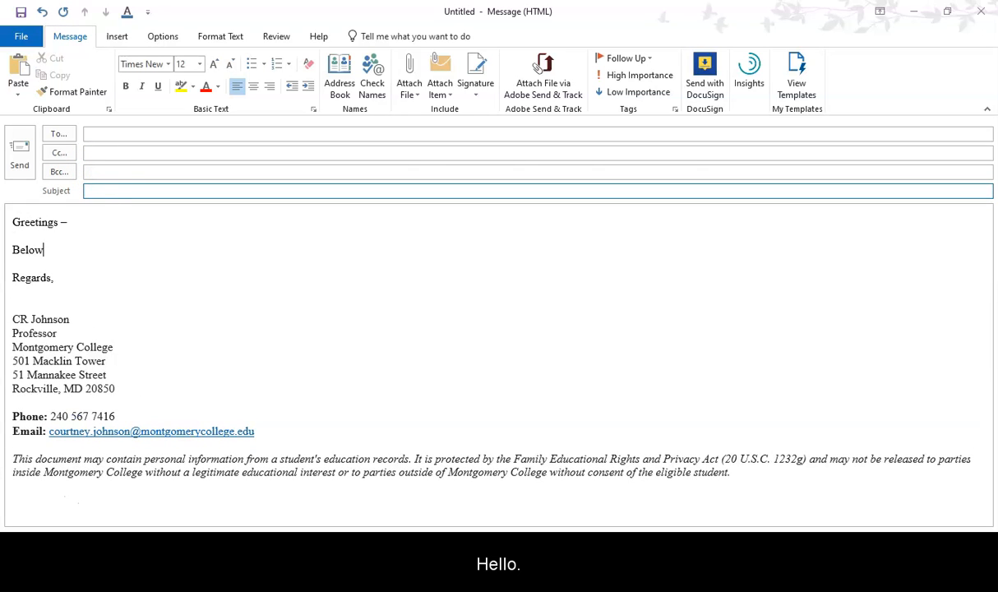
pyautogui.write(' please find the Z')
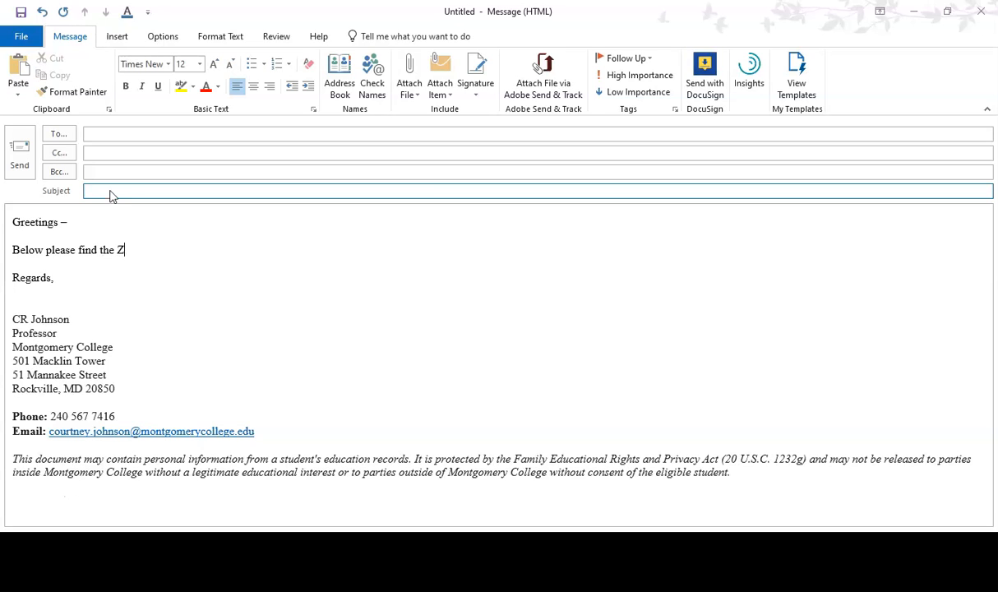
pyautogui.write('oom information to access our clas')
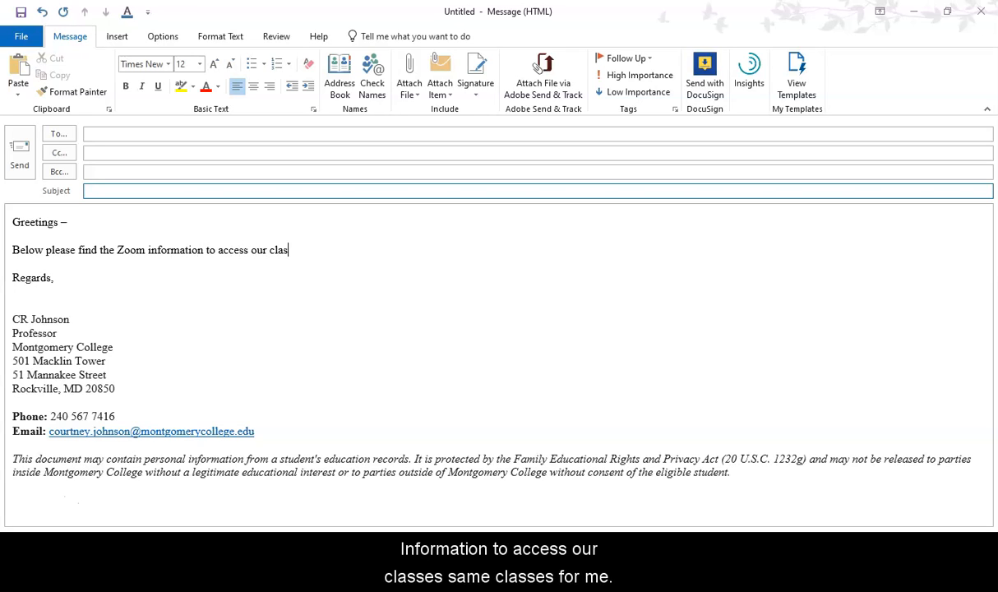
pyautogui.write('es')
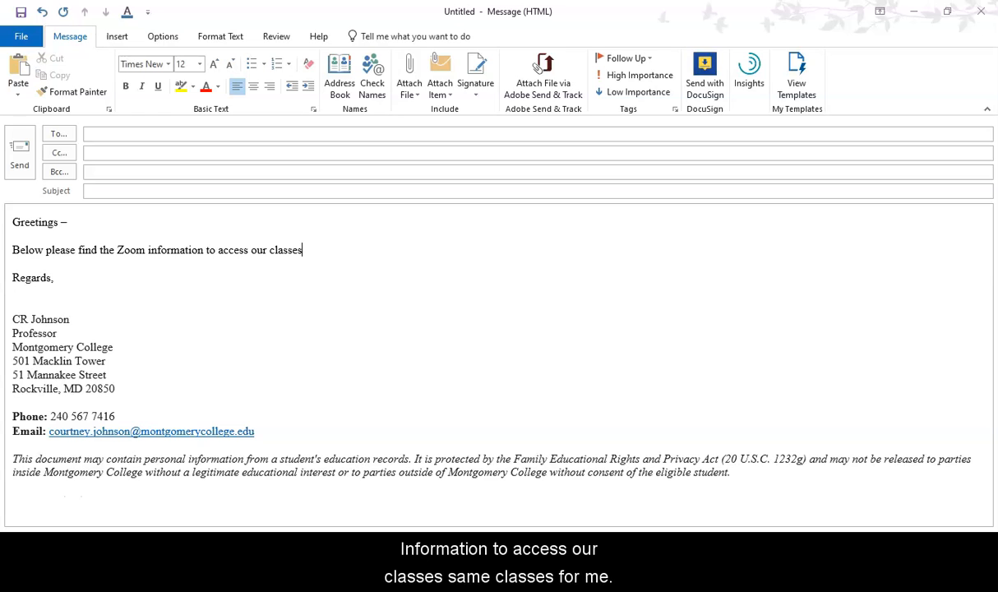
pyautogui.click(109, 191)
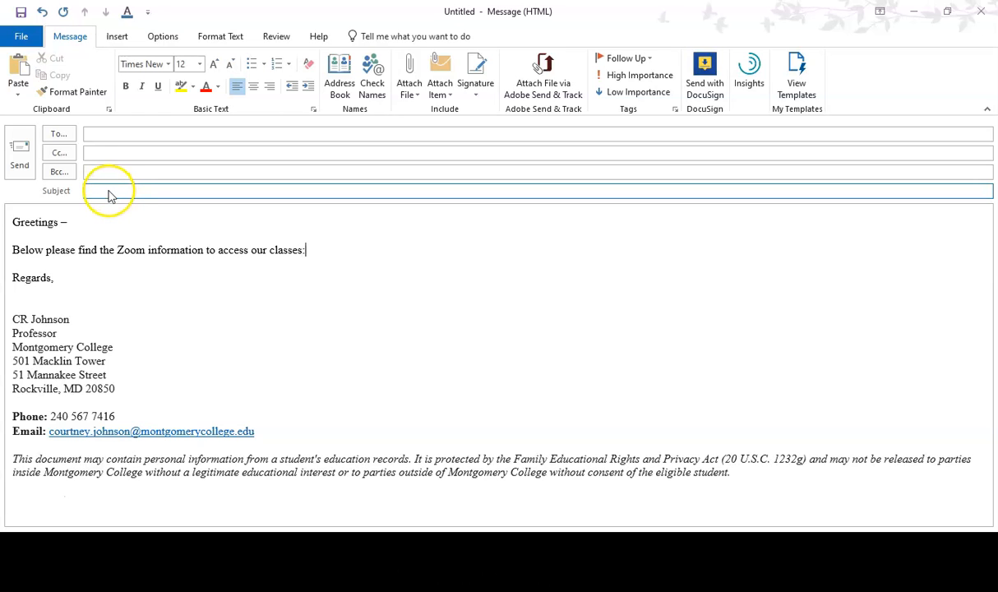
# Paste the copied invitation, including the meeting password, with Keep Text Only in a new paragraph below the introductory sentence
pyautogui.press('Return')
pyautogui.press('Return')
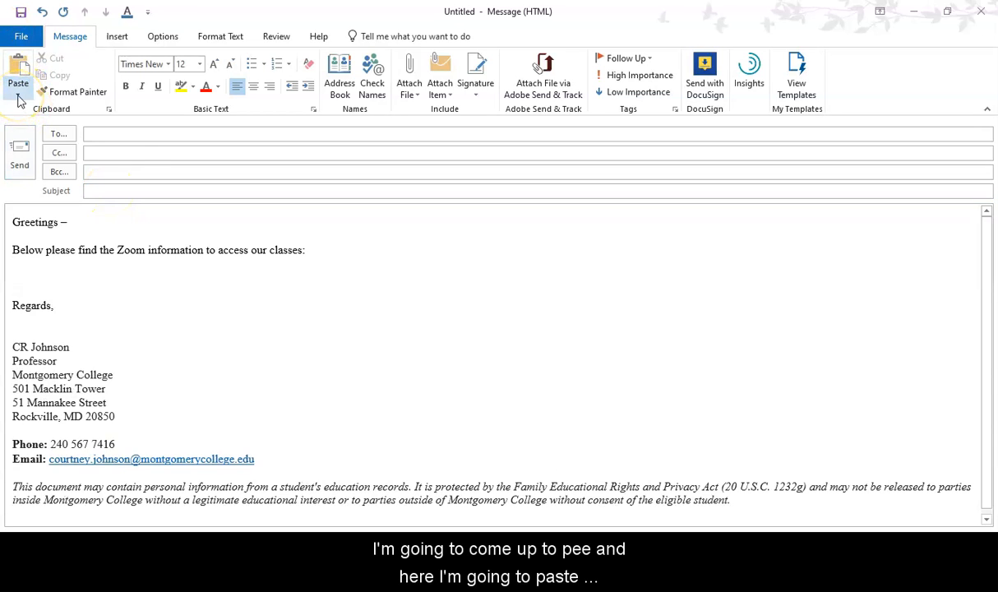
pyautogui.click(19, 97)
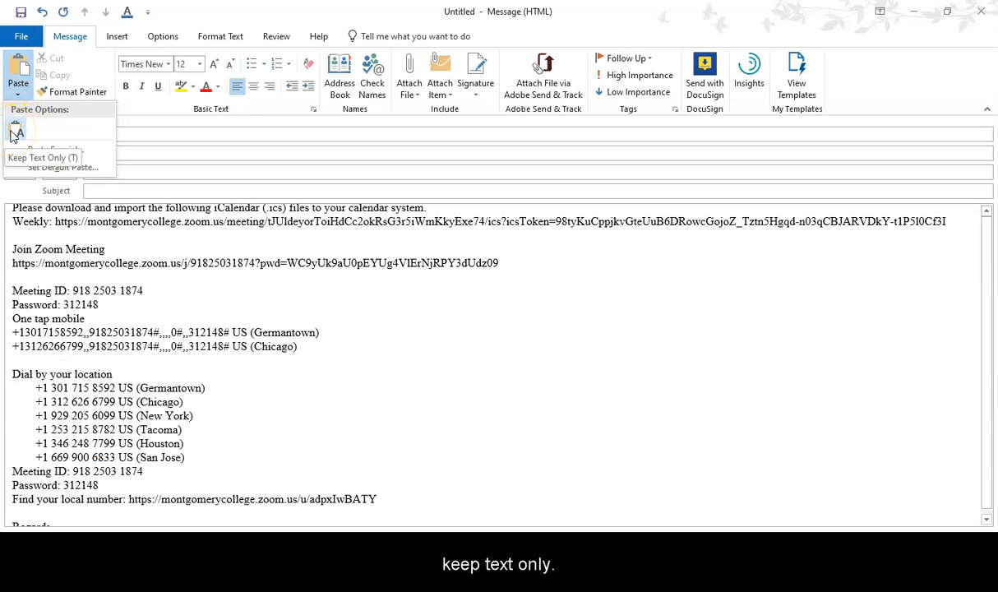
pyautogui.click(16, 133)
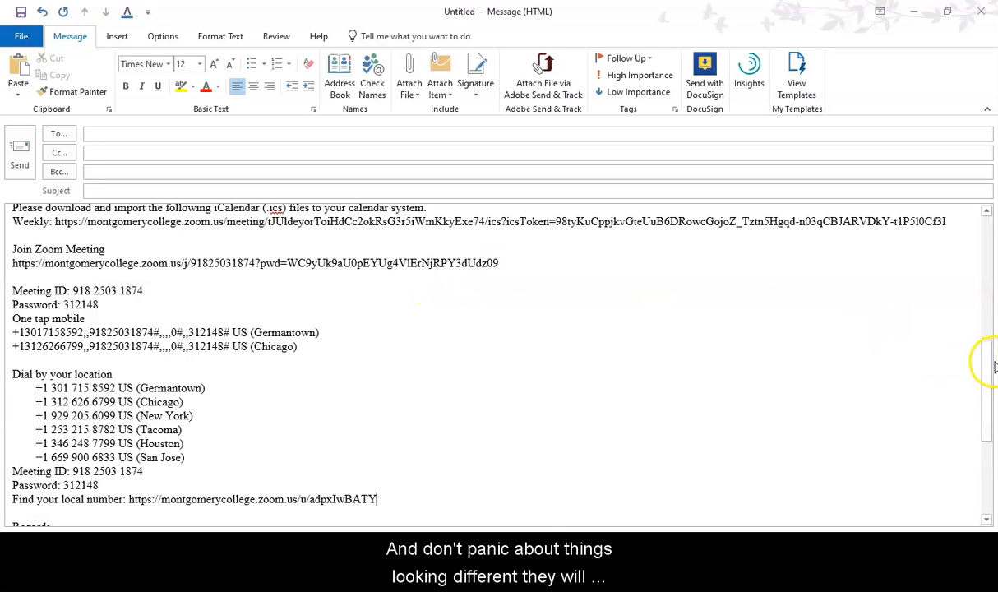
# Delete the line saying who is inviting to the scheduled Zoom meeting, along with its extra blank line
pyautogui.moveTo(990, 374); pyautogui.dragTo(986, 233)
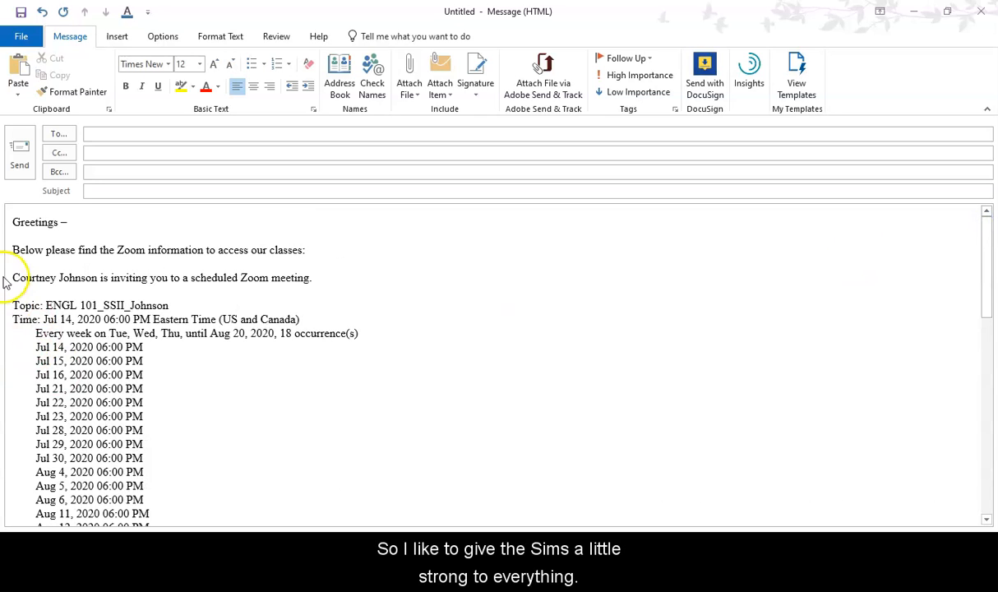
pyautogui.click(16, 222)
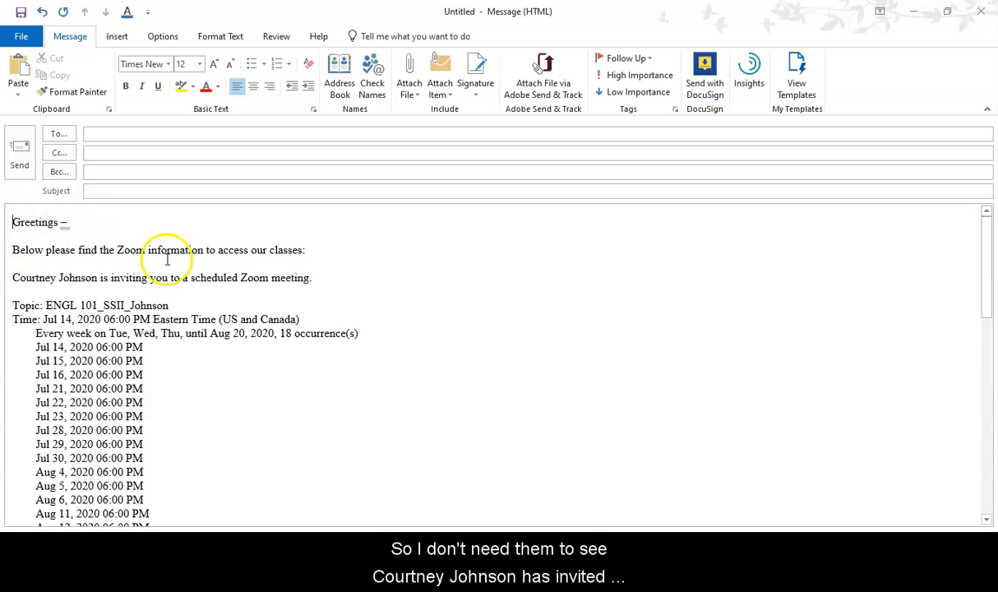
pyautogui.click(336, 274)
pyautogui.moveTo(336, 274); pyautogui.dragTo(1, 280)
pyautogui.press('Delete')
pyautogui.press('Delete')
pyautogui.press('Delete')
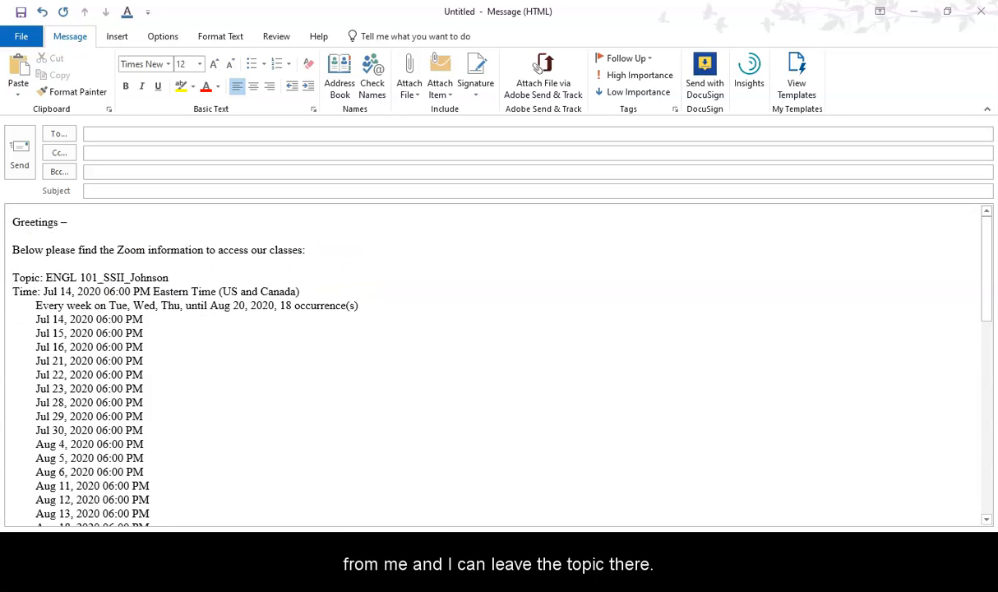
# Insert a blank line after each of the topic, time and weekly recurrence lines
pyautogui.click(187, 275)
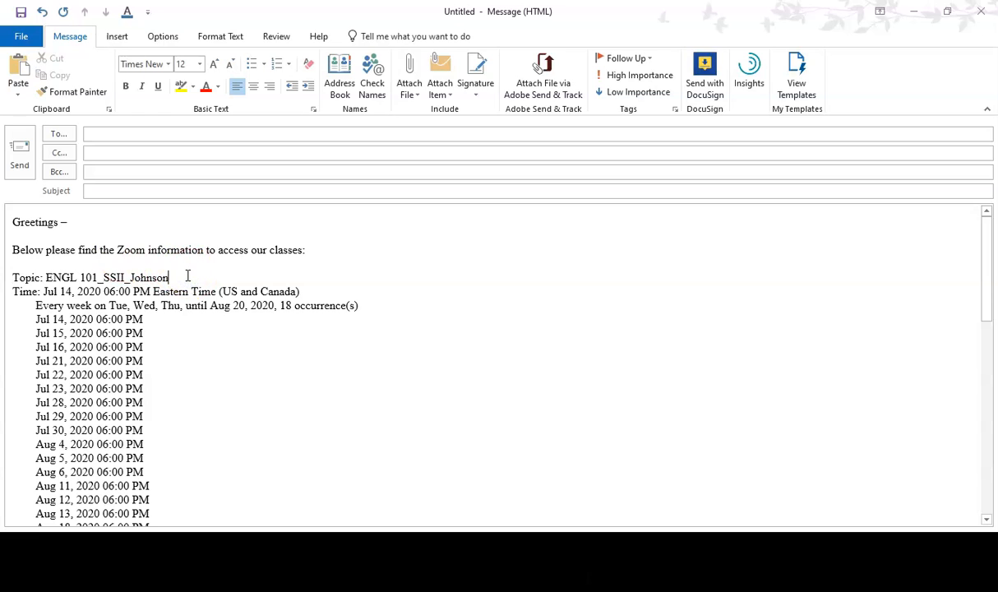
pyautogui.press('Return')
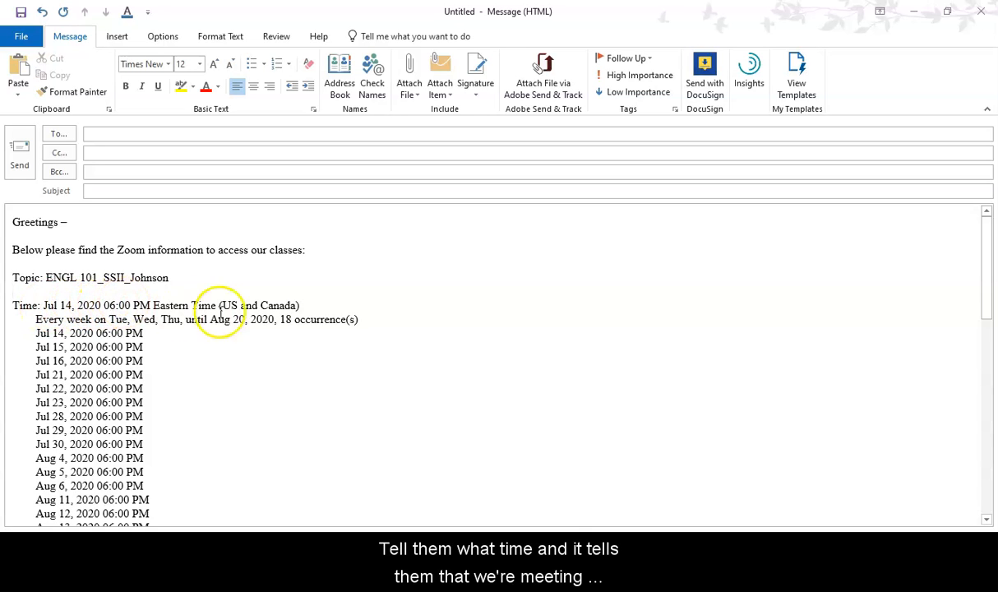
pyautogui.click(320, 301)
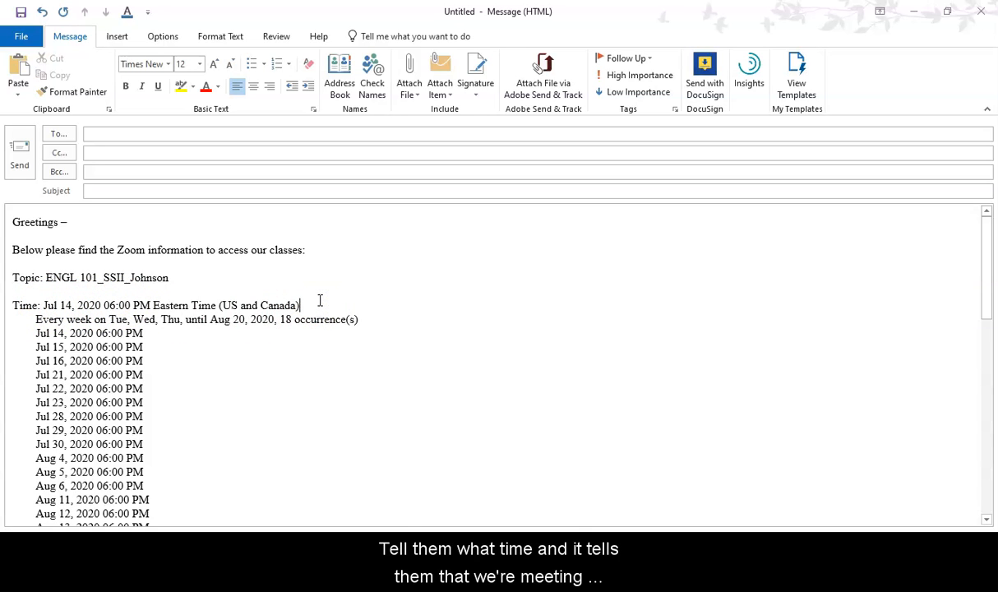
pyautogui.press('Return')
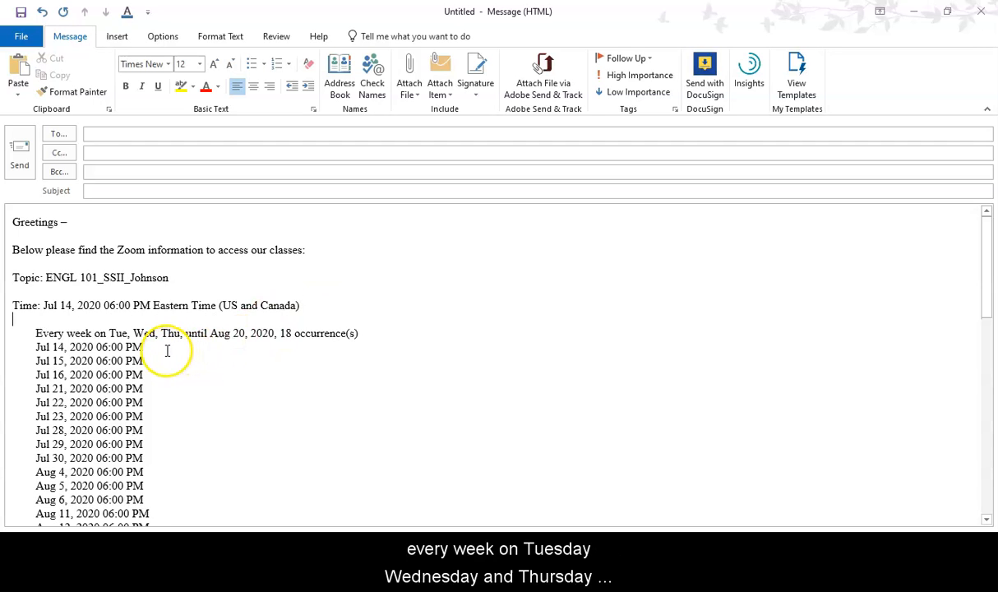
pyautogui.scroll(-2, 990, 272)
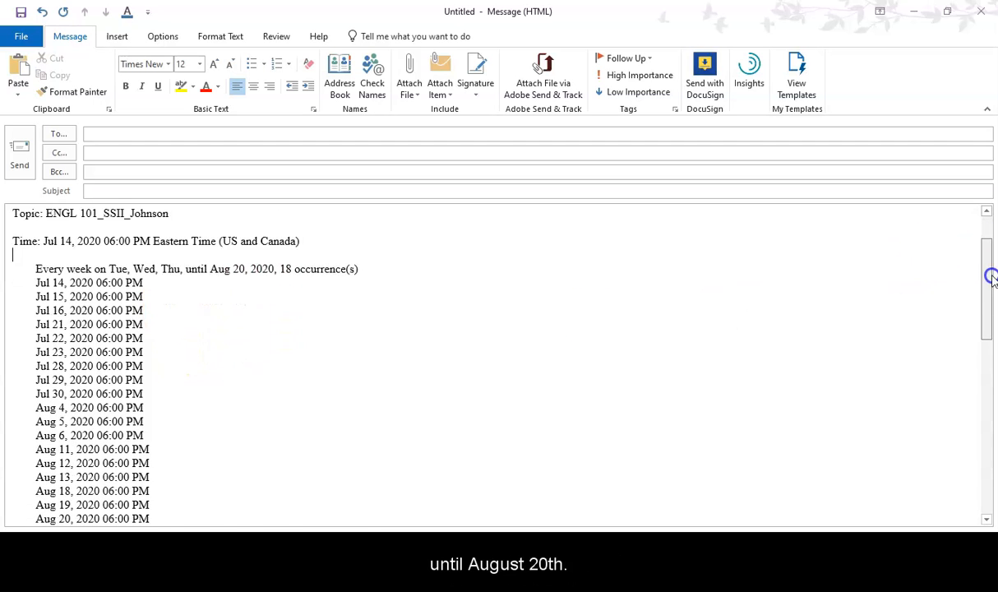
pyautogui.click(359, 252)
pyautogui.press('Return')
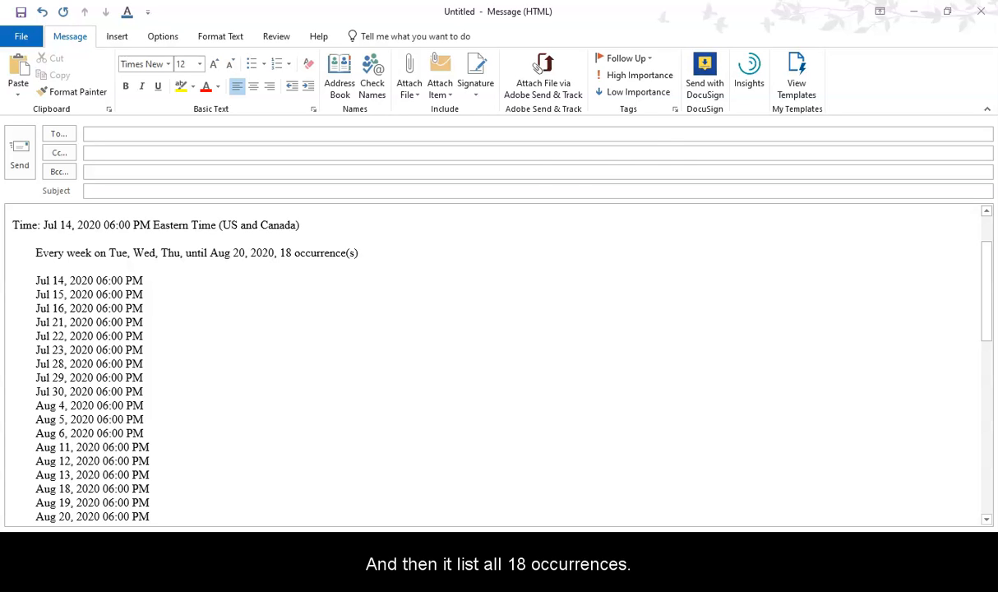
# Insert a blank line after the last class date, Aug 20, 2020 06:00 PM
pyautogui.moveTo(987, 282); pyautogui.dragTo(988, 321)
pyautogui.click(217, 402)
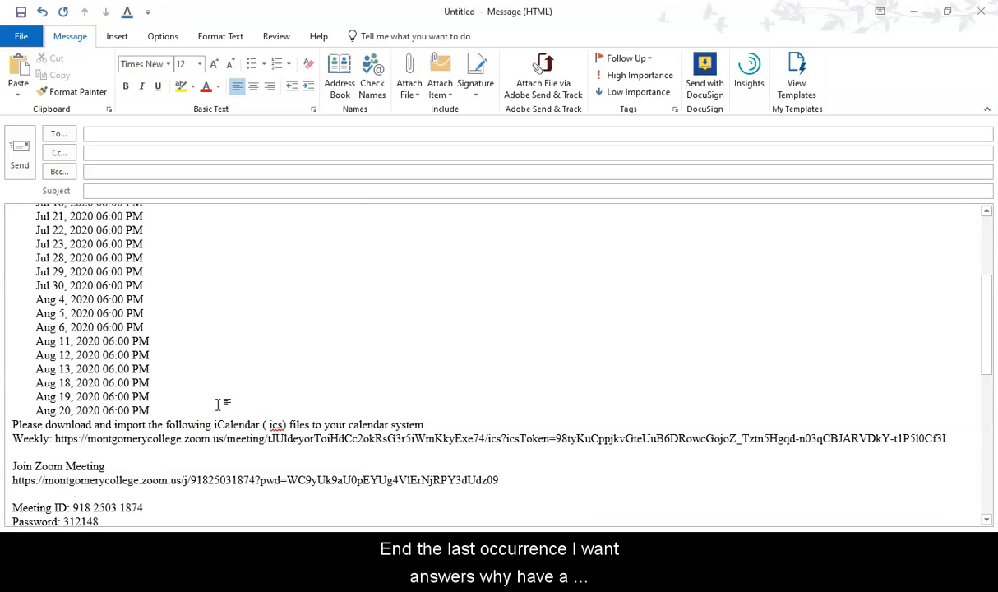
pyautogui.press('Return')
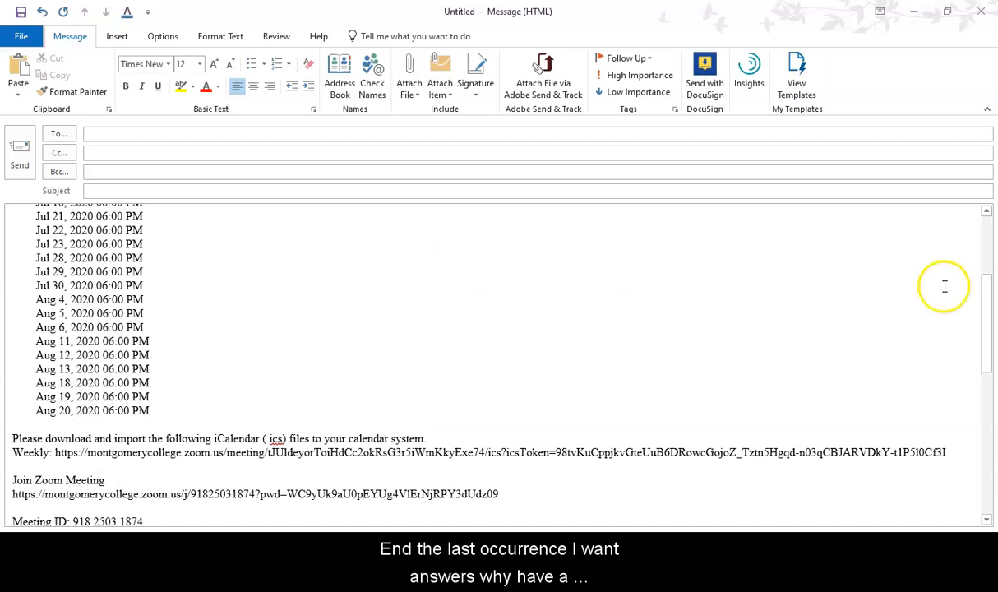
# Delete the sentence about importing iCalendar (.ics) files and the Weekly calendar link below it
pyautogui.moveTo(992, 323); pyautogui.dragTo(989, 365)
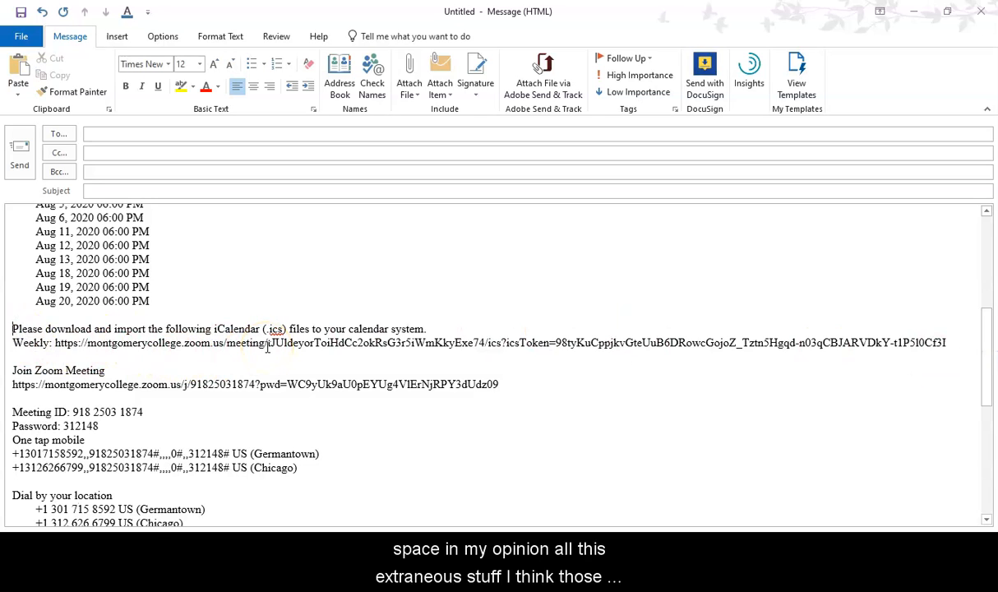
pyautogui.hotkey('shift', 'End')
pyautogui.hotkey('shift', 'Down')
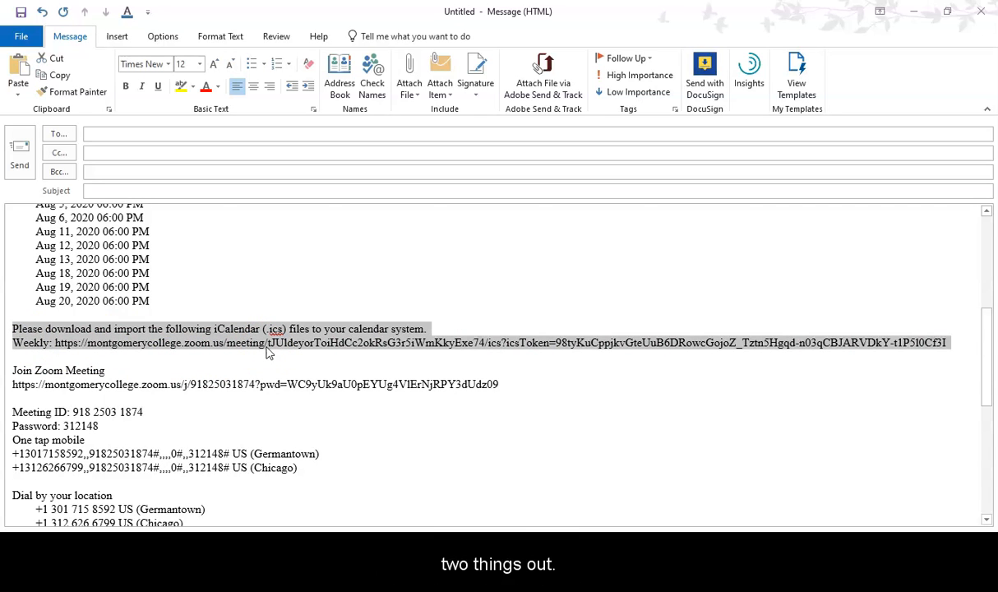
pyautogui.press('Delete')
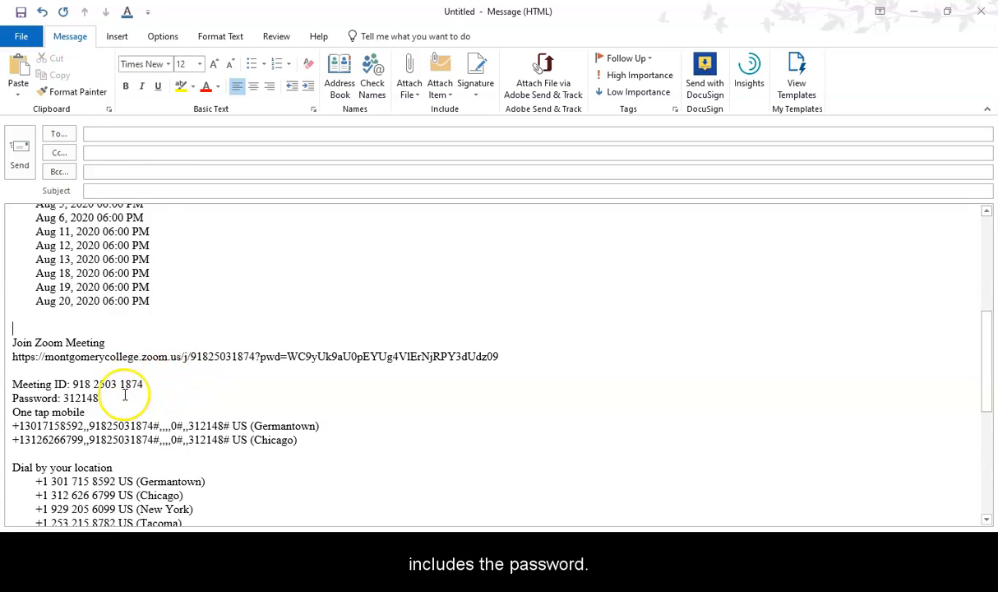
# Move the Join Zoom Meeting heading and its link from below the class dates to directly below the topic line
pyautogui.moveTo(527, 356); pyautogui.dragTo(7, 346)
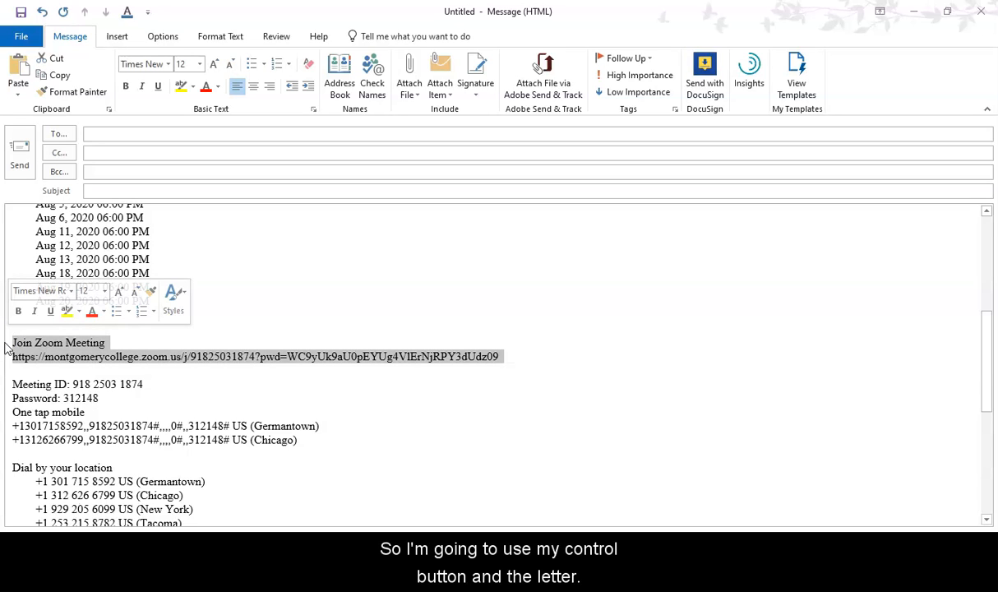
pyautogui.hotkey('ctrl', 'c')
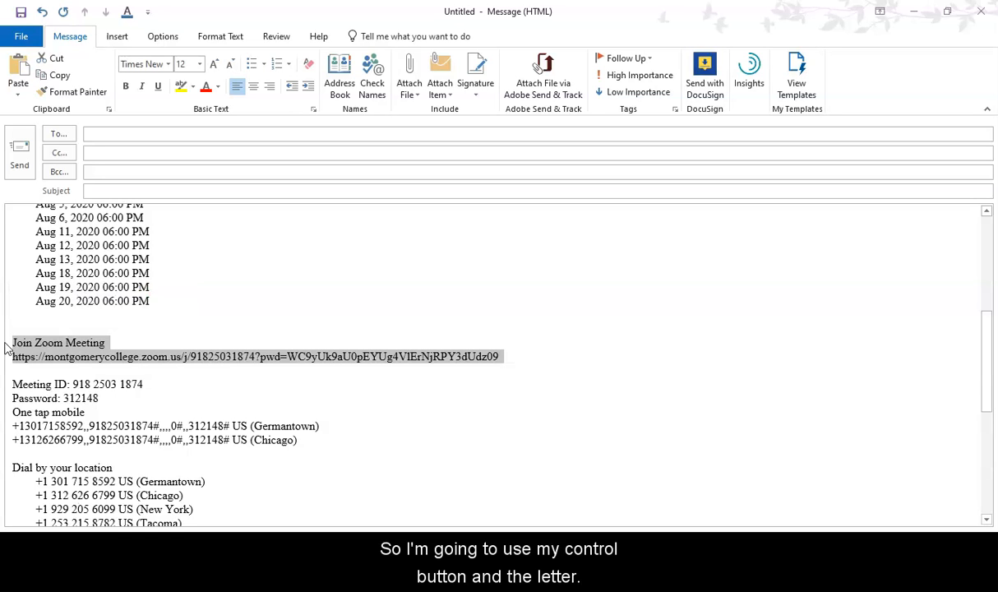
pyautogui.press('Delete')
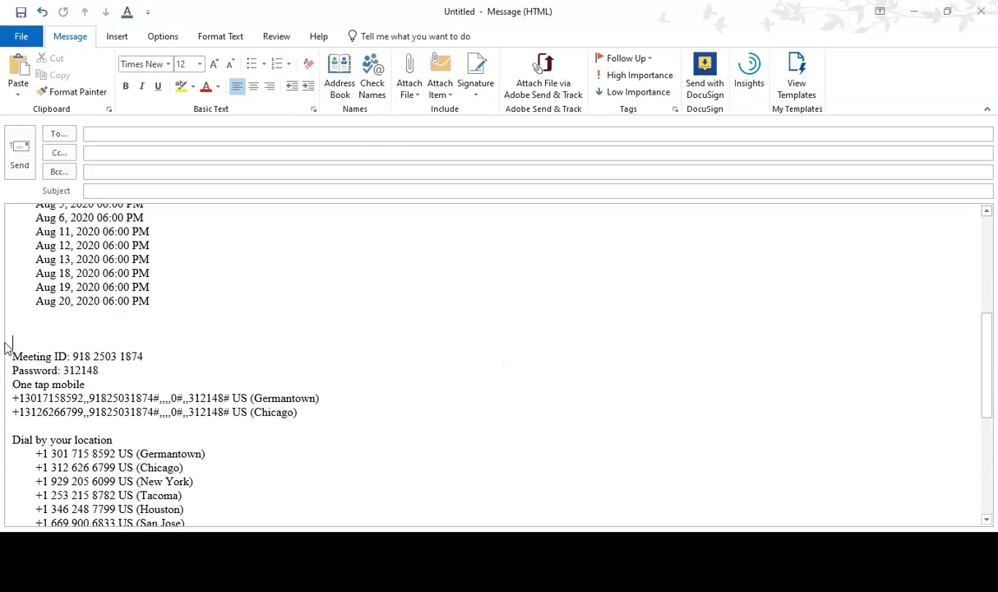
pyautogui.moveTo(991, 344); pyautogui.dragTo(994, 196)
pyautogui.click(338, 245)
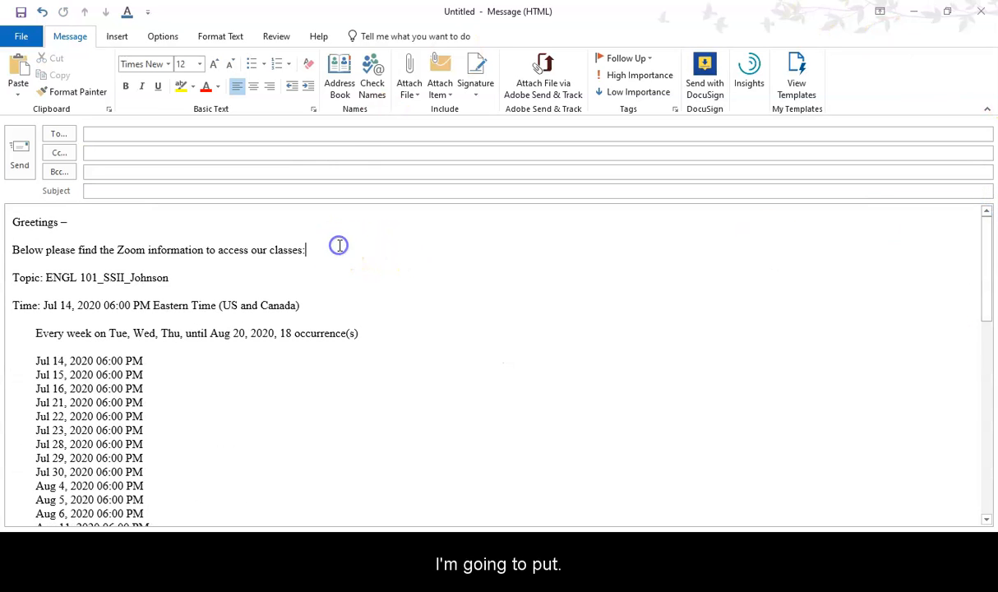
pyautogui.click(220, 280)
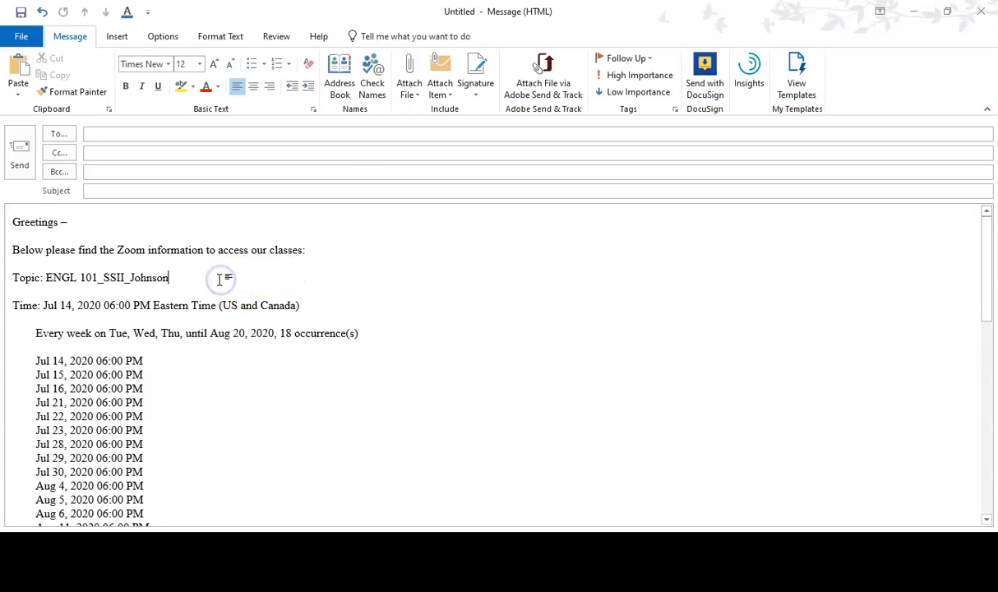
pyautogui.press('Return')
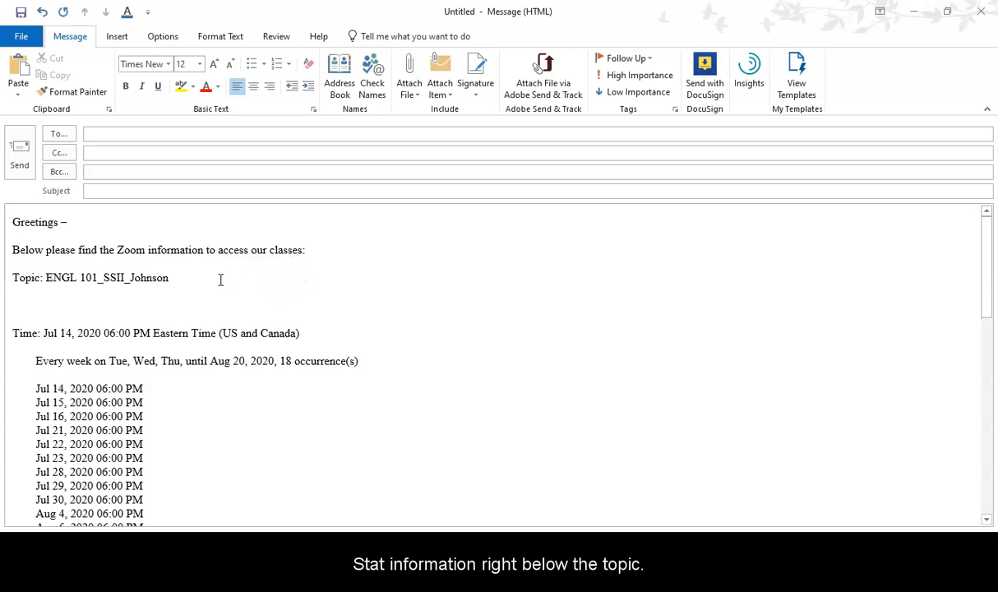
pyautogui.hotkey('ctrl', 'v')
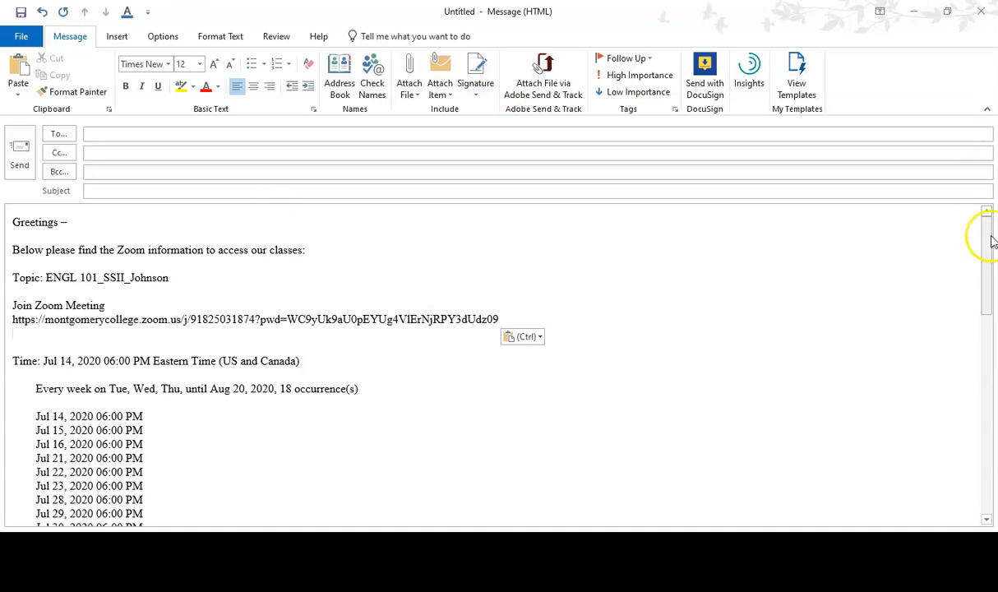
# Move the meeting password line from below the first Meeting ID to directly under the topic line
pyautogui.moveTo(987, 262); pyautogui.dragTo(992, 386)
pyautogui.moveTo(132, 326); pyautogui.dragTo(8, 324)
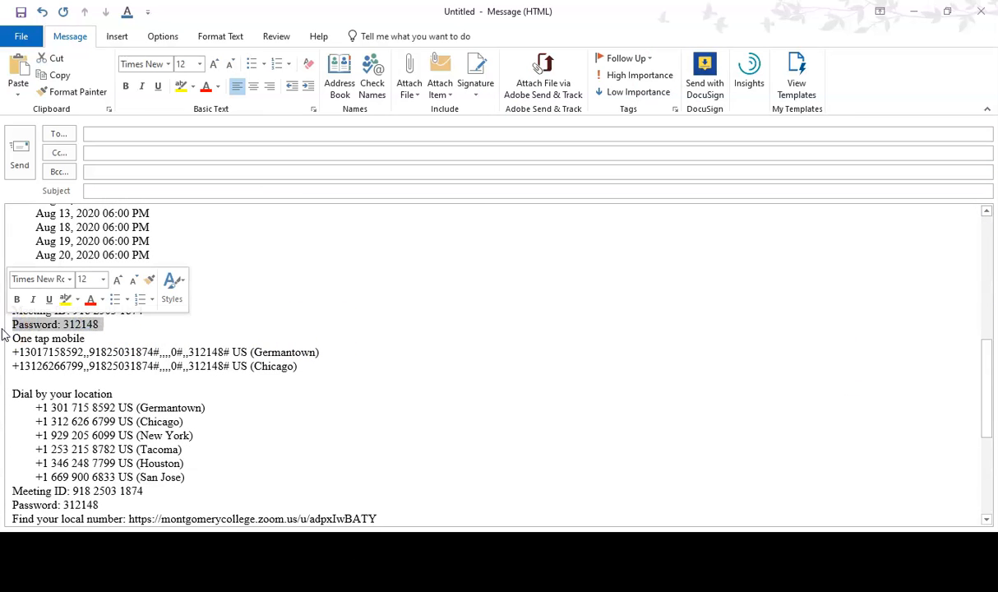
pyautogui.press('Delete')
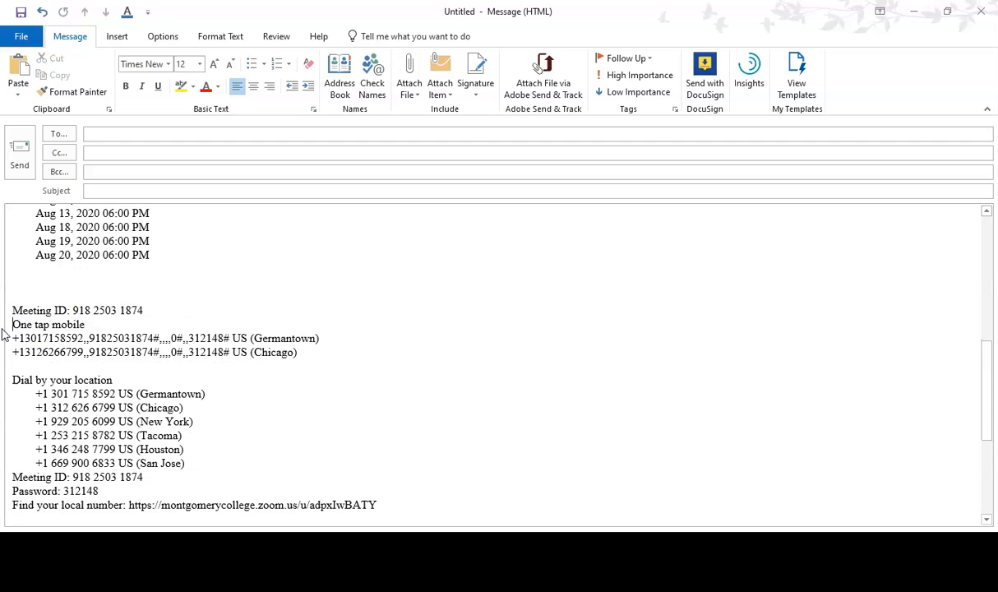
pyautogui.moveTo(986, 356); pyautogui.dragTo(990, 193)
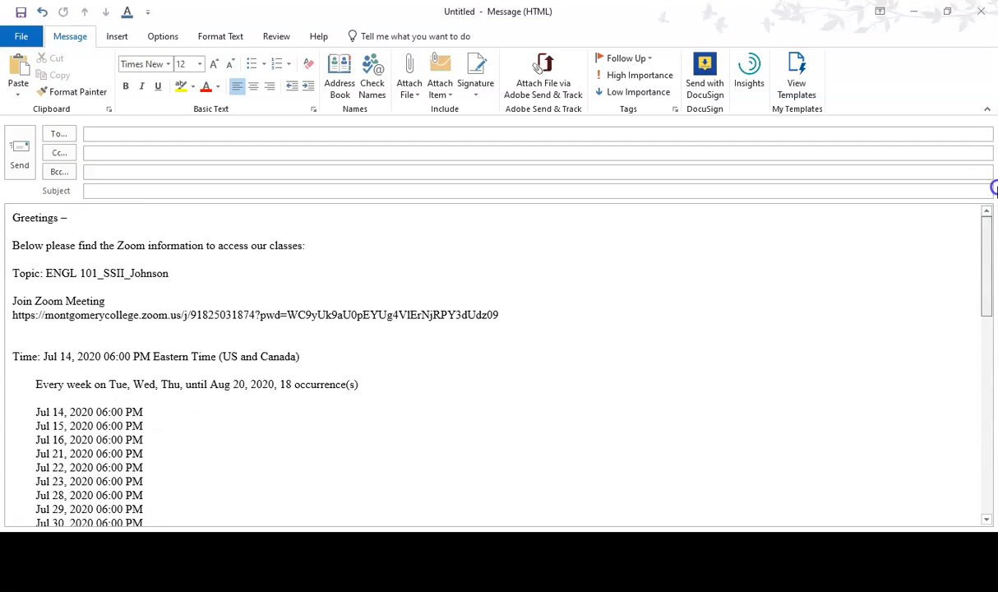
pyautogui.click(21, 289)
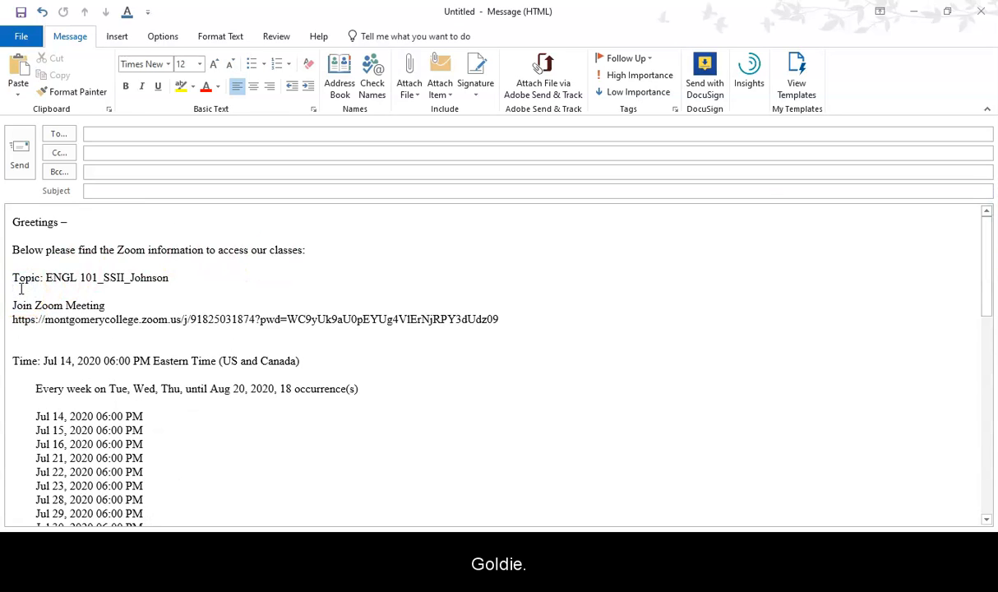
pyautogui.hotkey('ctrl', 'v')
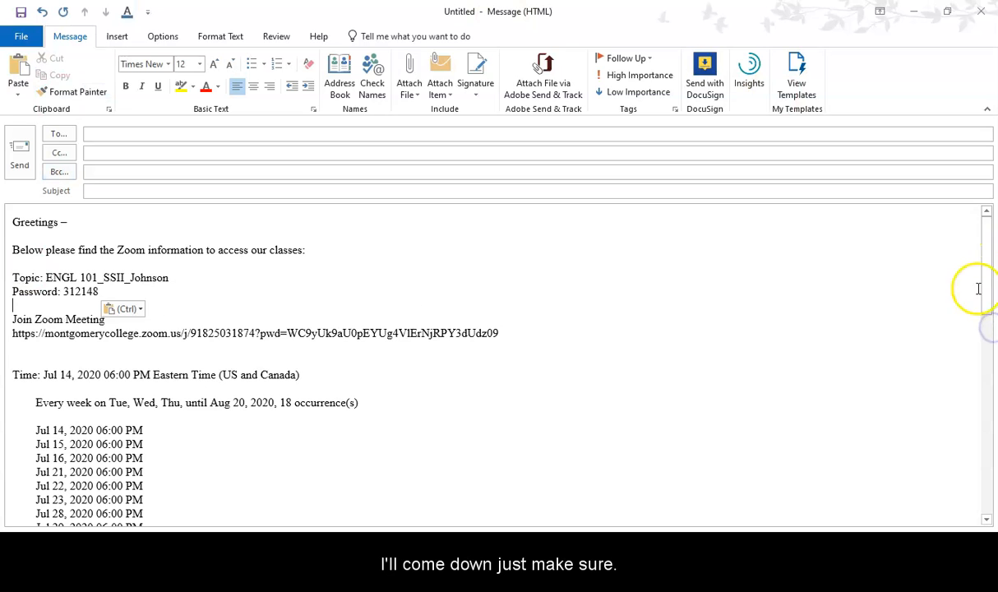
# Delete the two extra blank lines above the first Meeting ID line and insert a blank line after it
pyautogui.moveTo(982, 267); pyautogui.dragTo(986, 372)
pyautogui.click(35, 372)
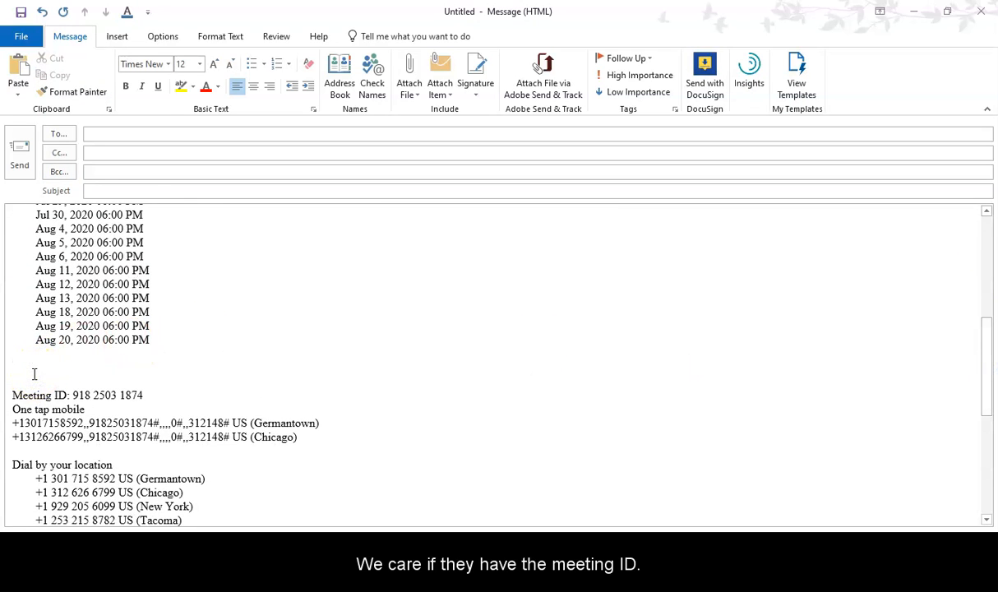
pyautogui.press('Delete')
pyautogui.press('Delete')
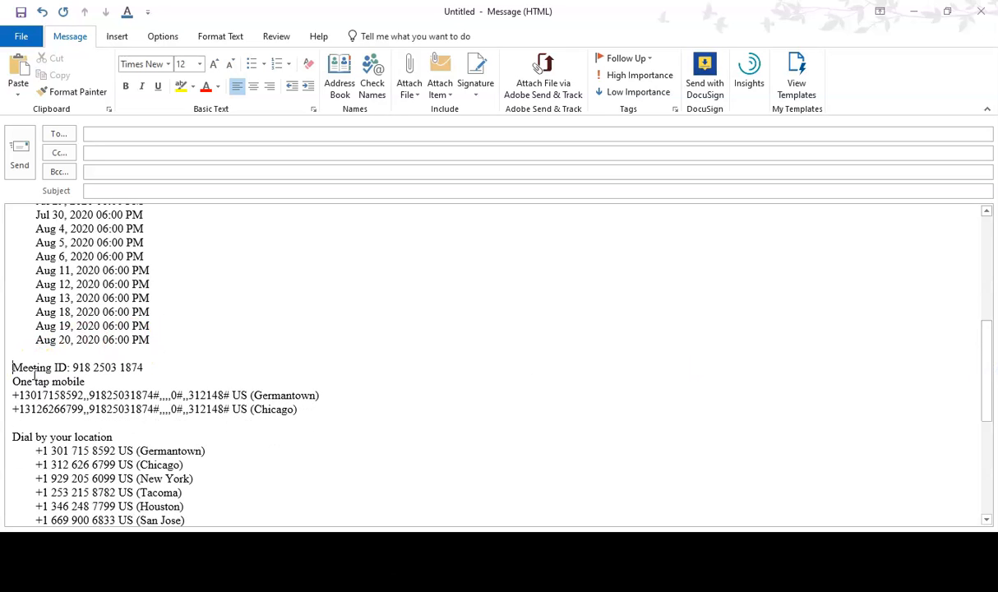
pyautogui.click(166, 368)
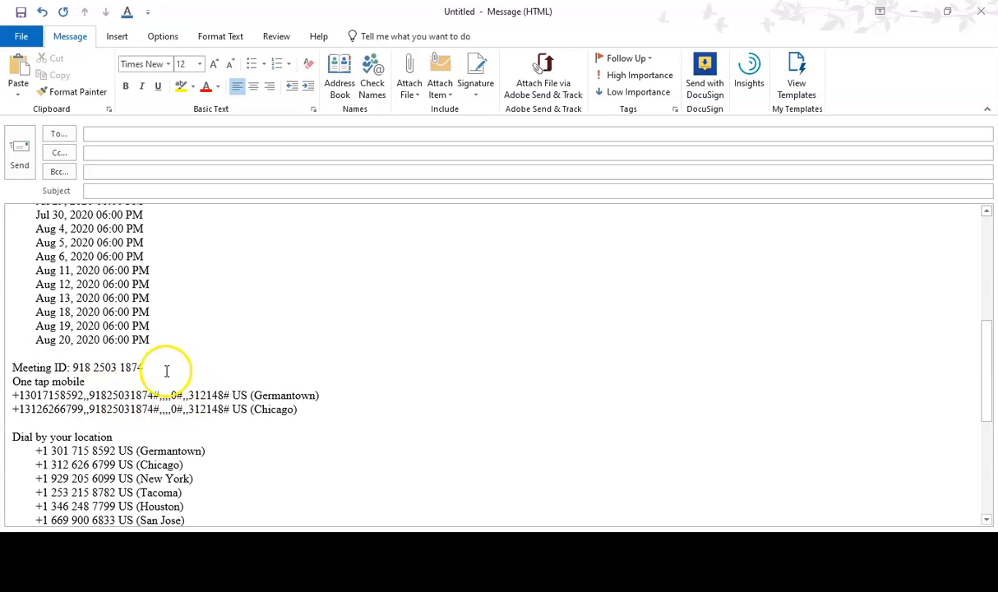
pyautogui.press('Return')
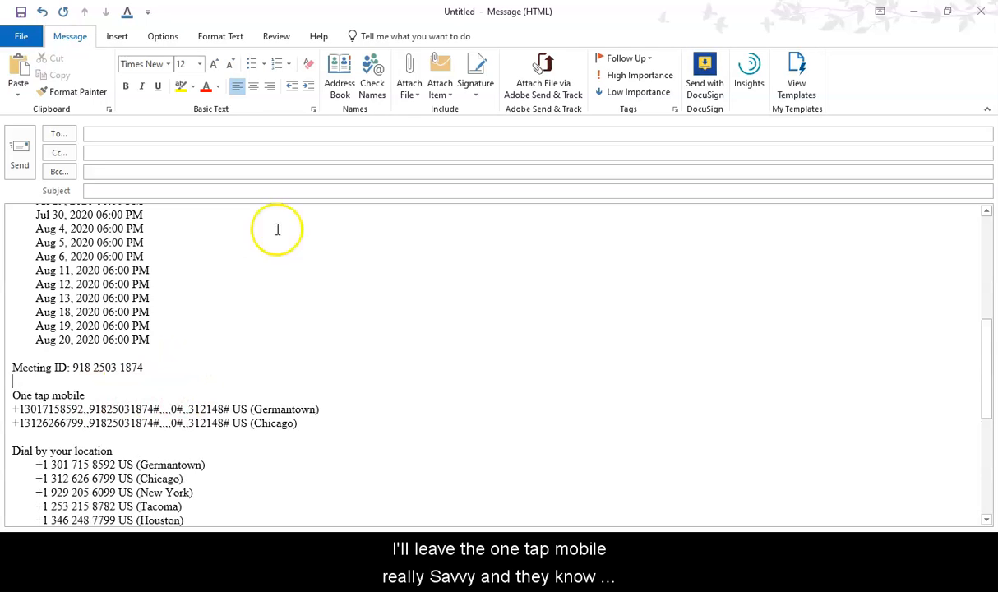
pyautogui.moveTo(991, 352); pyautogui.dragTo(990, 374)
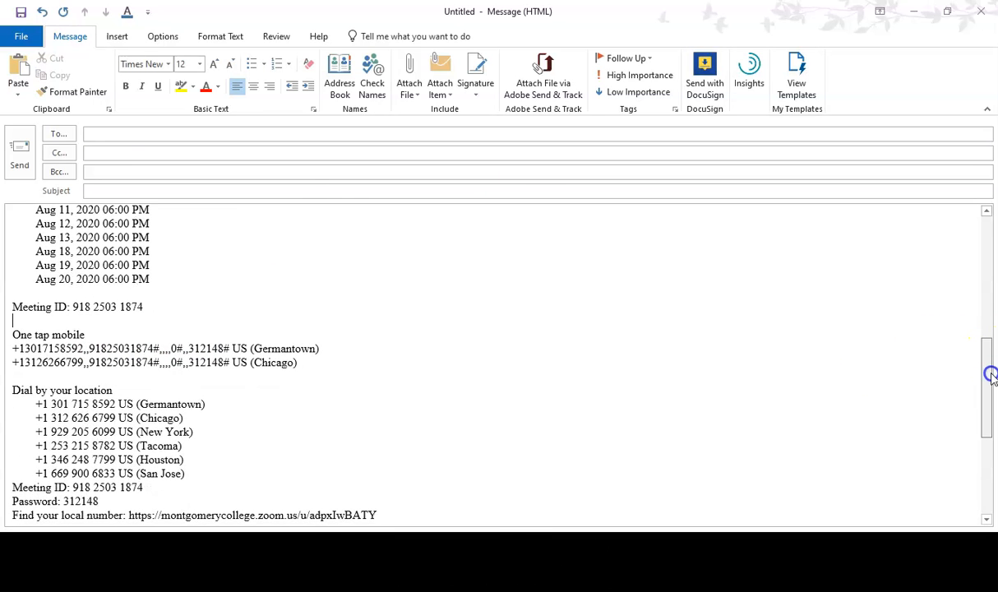
pyautogui.moveTo(991, 374); pyautogui.dragTo(992, 401)
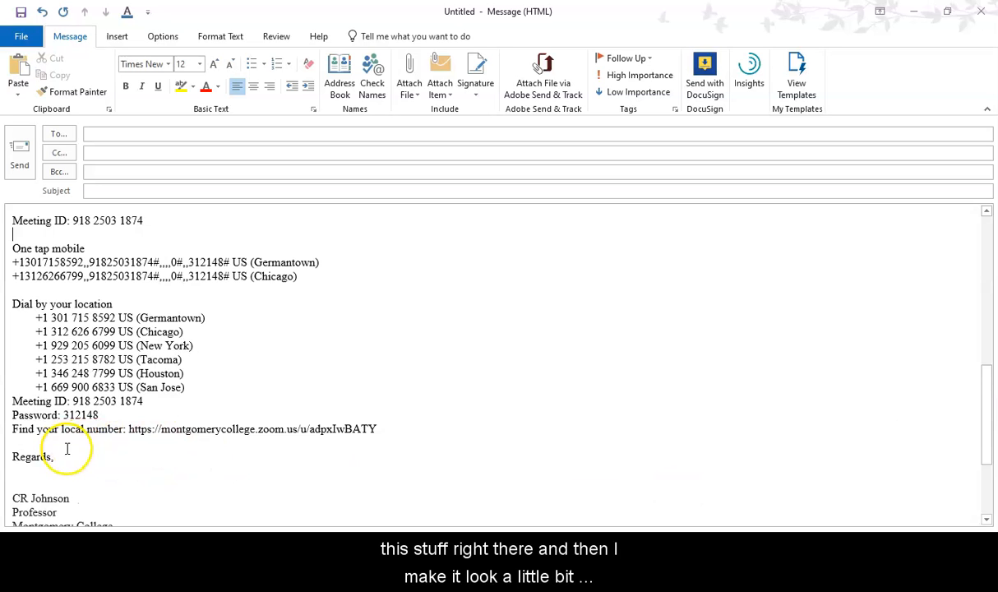
pyautogui.moveTo(991, 407); pyautogui.dragTo(992, 210)
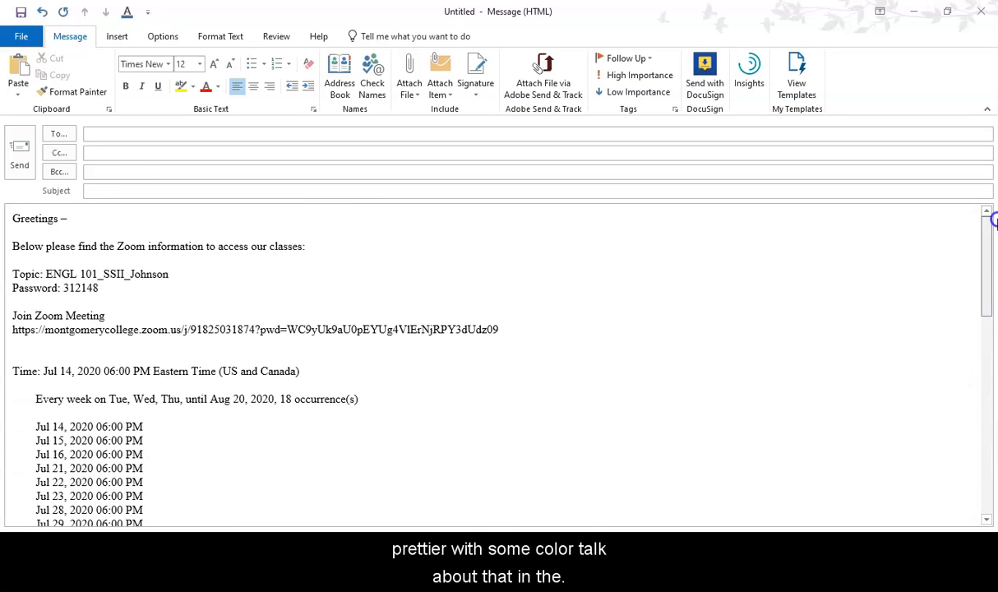